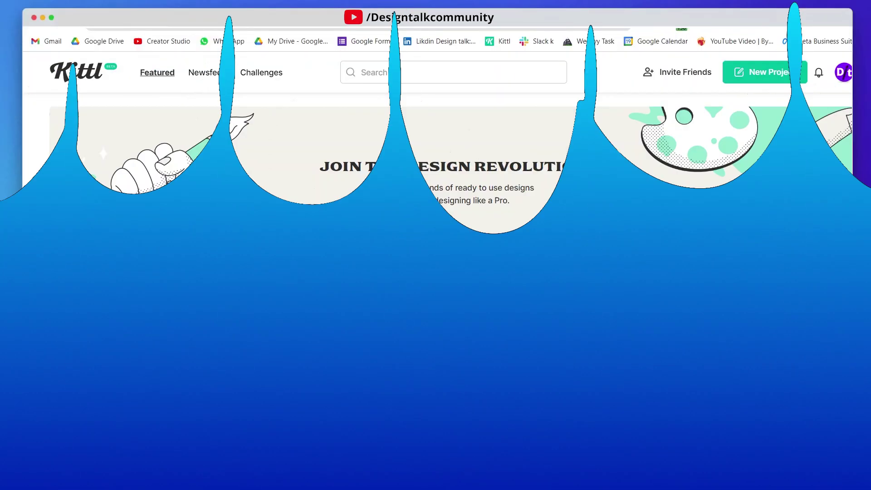
Browse the featured Posters grid, then start a new blank project
scroll(512, 289, "down", 3)
scroll(511, 289, "down", 3)
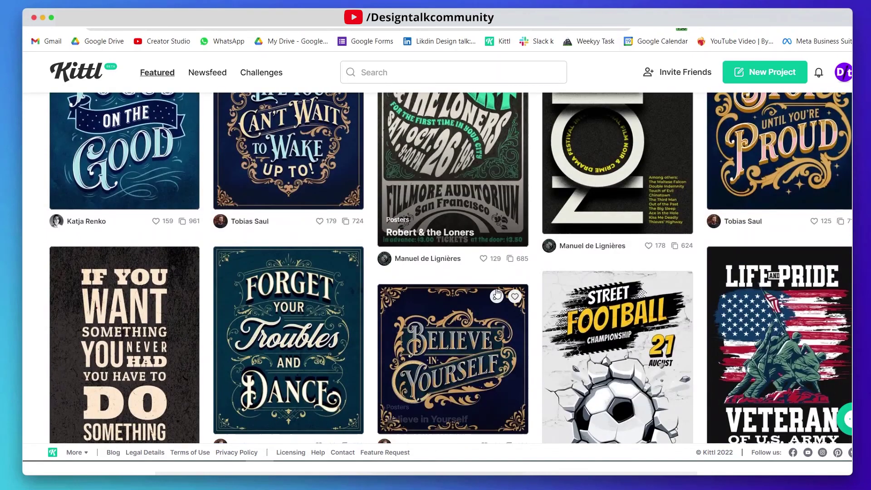
scroll(578, 296, "down", 5)
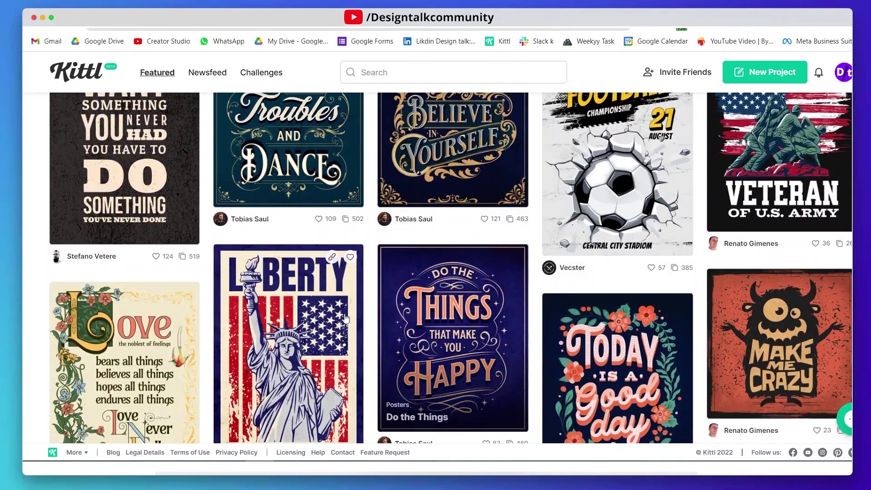
scroll(578, 295, "down", 4)
scroll(590, 304, "down", 3)
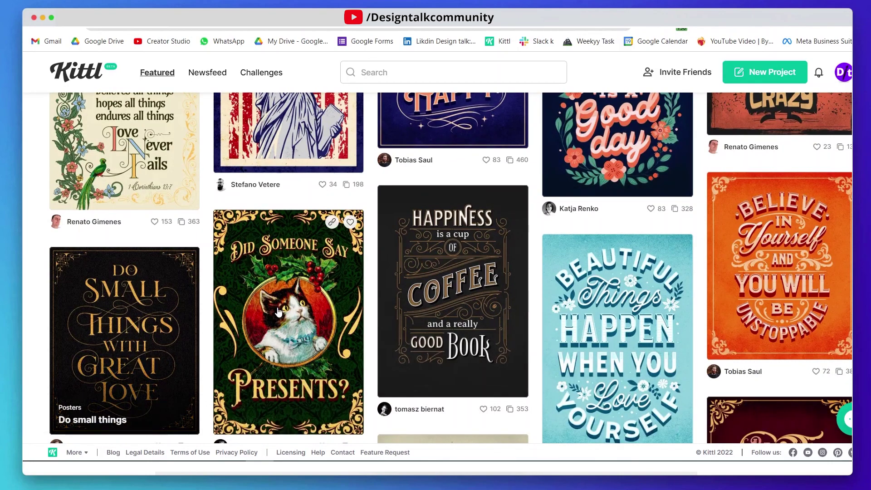
scroll(385, 312, "down", 12)
scroll(388, 311, "up", 3)
scroll(388, 311, "up", 6)
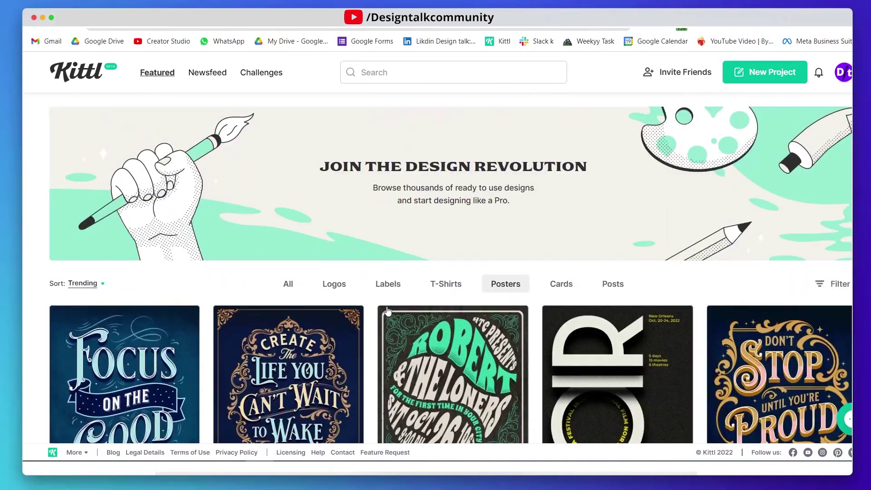
left_click(764, 71)
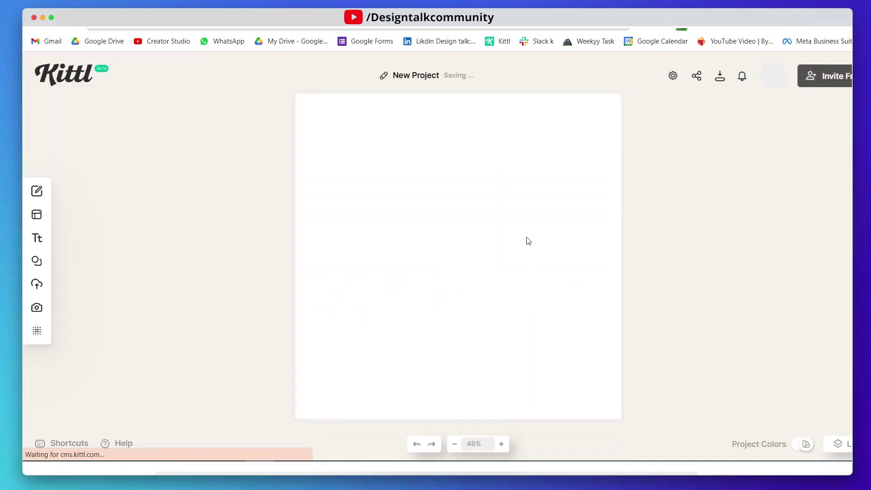
Make the artboard a portrait 24 × 36 Poster Big
left_click(674, 76)
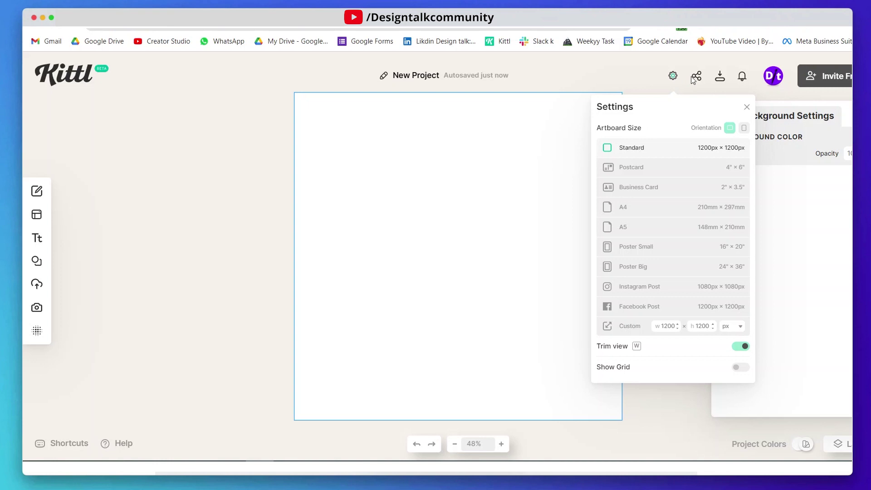
left_click(745, 130)
left_click(654, 270)
left_click(462, 257)
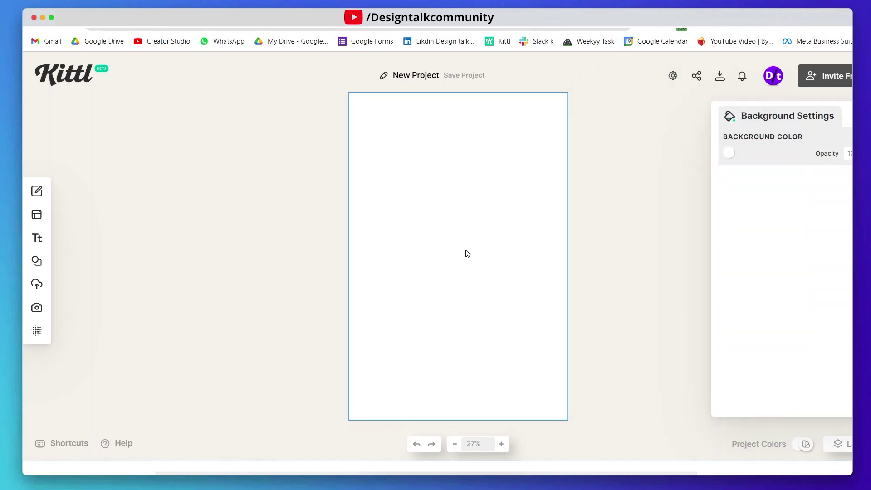
Set the background colour to bright yellow (RGB 255, 212, 0)
left_click(729, 153)
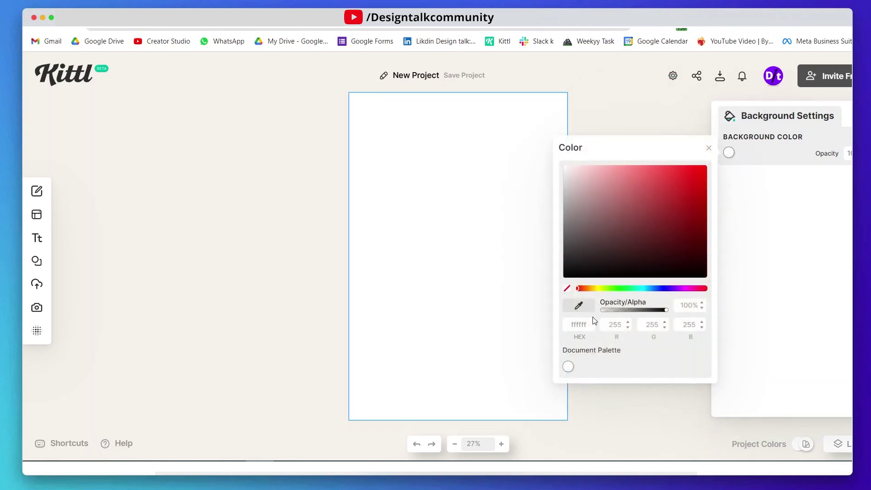
left_click(579, 324)
left_click(596, 289)
left_click_drag(596, 289, 593, 289)
mouse_move(621, 245)
left_mouse_down()
mouse_move(697, 169)
mouse_move(715, 164)
left_mouse_up()
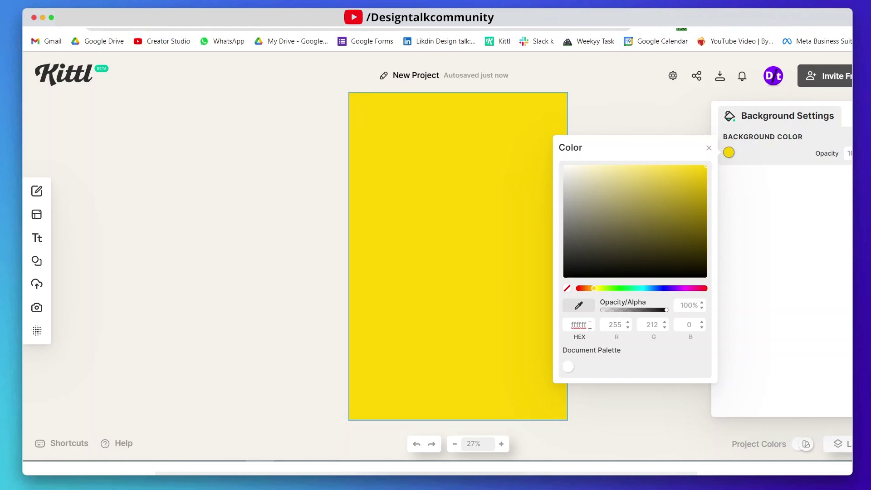
left_click(522, 300)
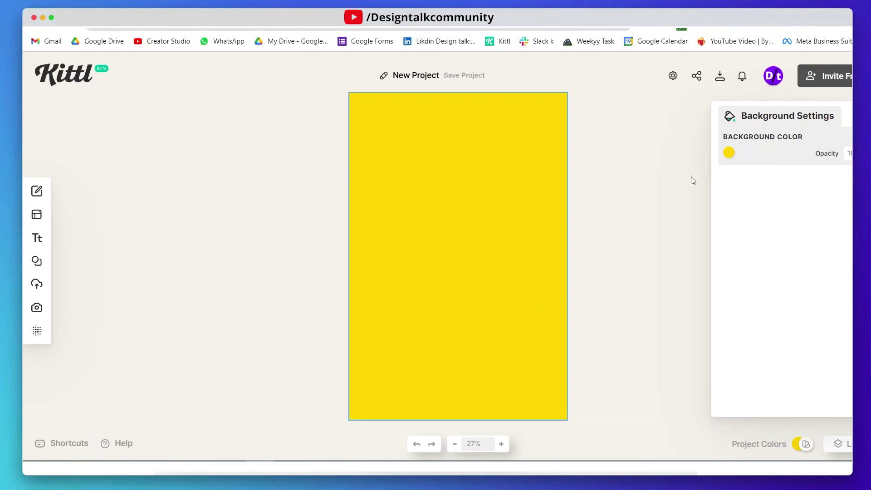
Check the background colour, then add a sample paragraph to the poster
left_click(728, 153)
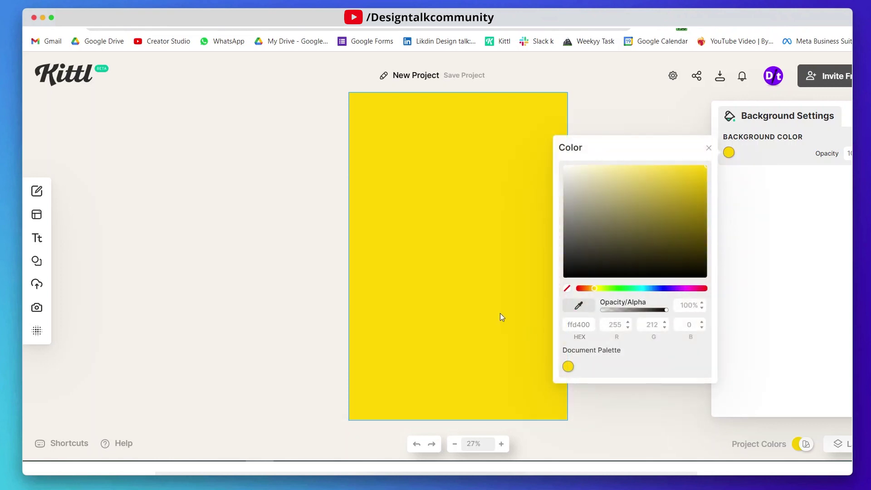
left_click(483, 322)
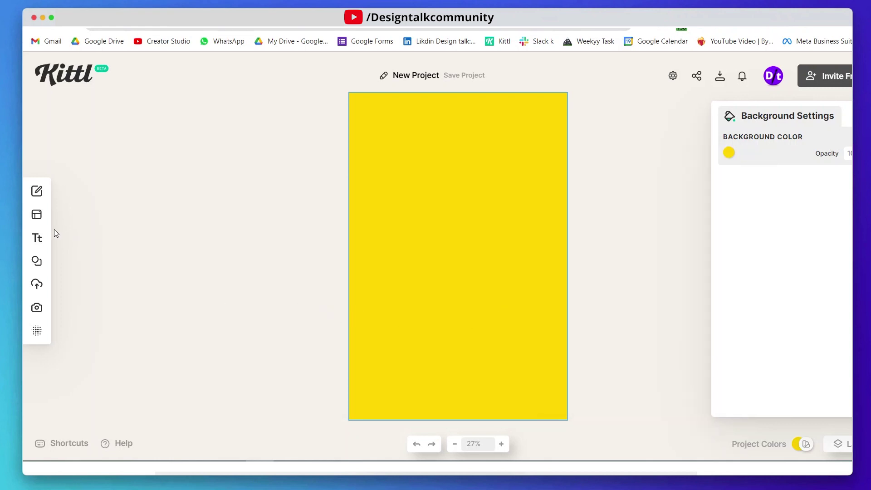
left_click(37, 238)
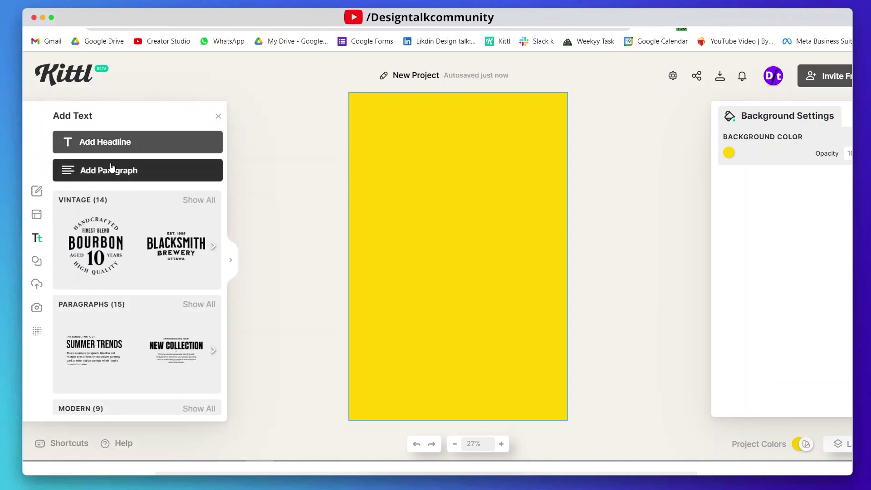
left_click(144, 170)
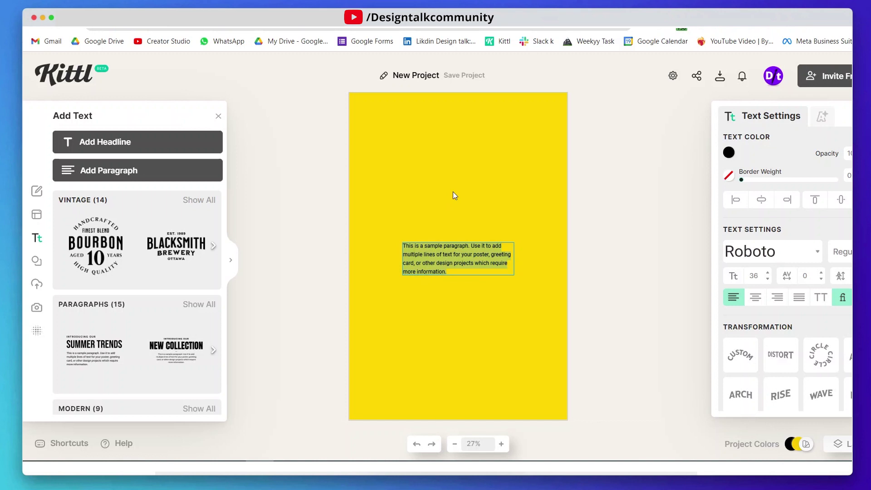
left_click(455, 207)
left_click(442, 267)
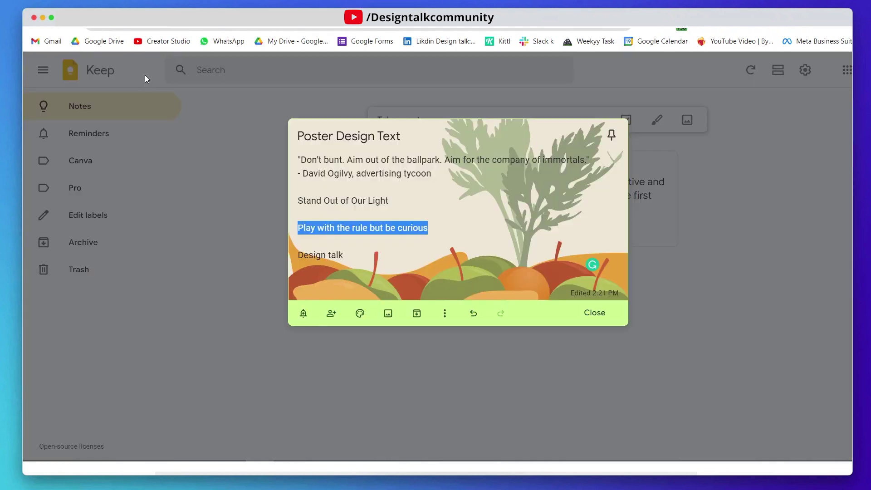
Copy the Ogilvy quote from the Google Keep note and paste it into the paragraph
left_click(300, 173)
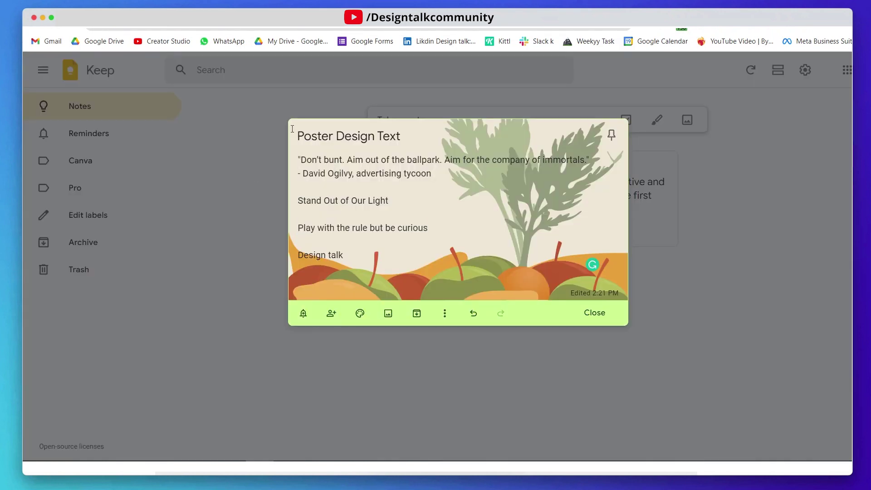
left_click_drag(298, 159, 594, 150)
key("super+c")
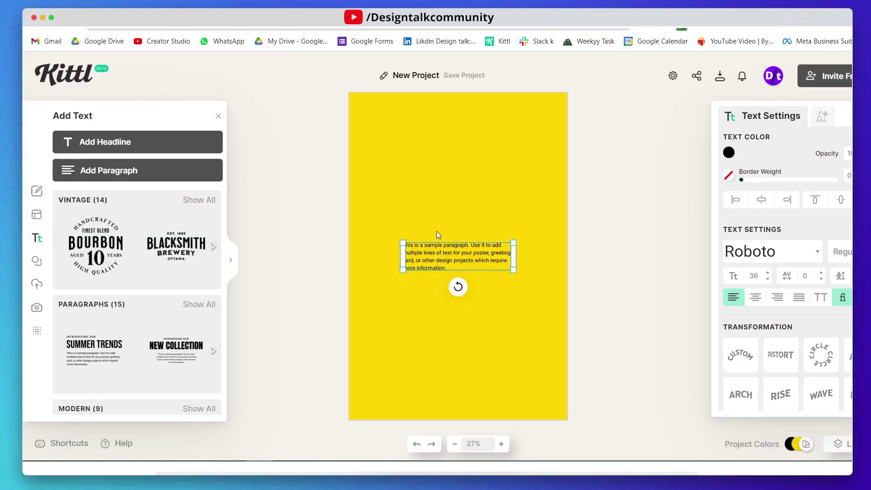
left_click(436, 235)
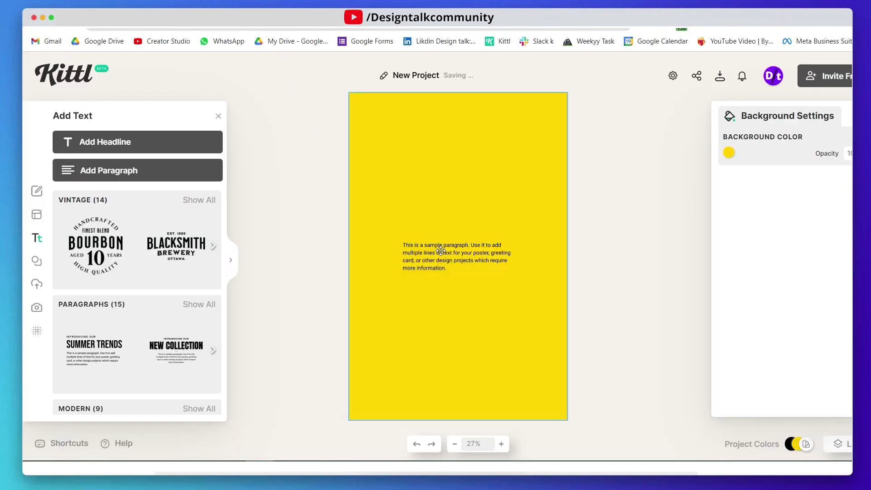
double_click(440, 249)
key("super+a")
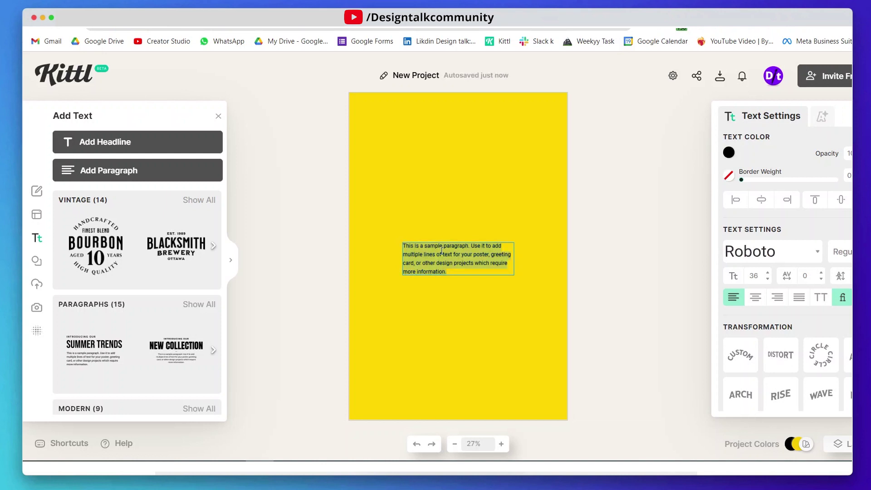
key("super+v")
key("Escape")
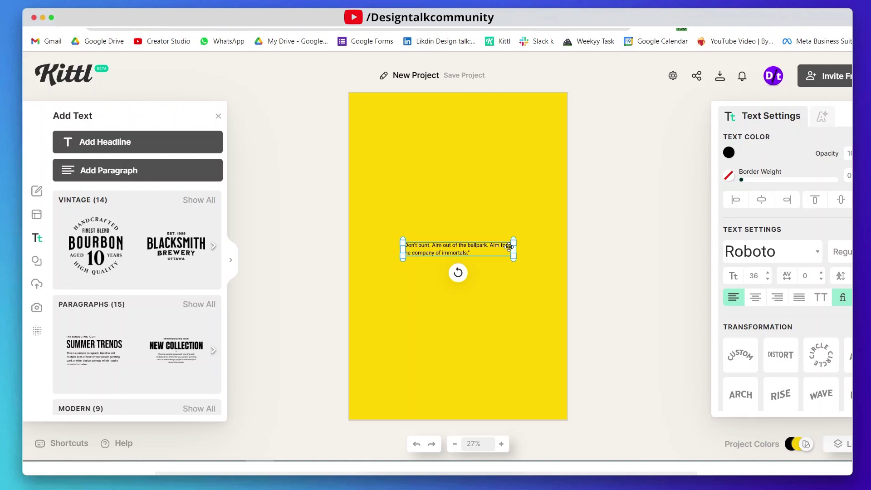
Narrow the quote, move it to the top of the poster, and set its size to 50
left_click_drag(514, 252, 531, 274)
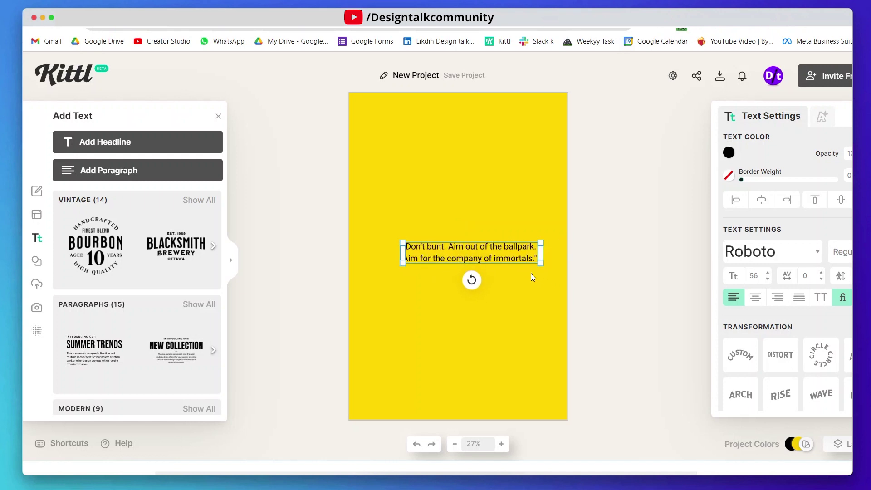
left_click(512, 195)
left_click_drag(495, 245, 492, 109)
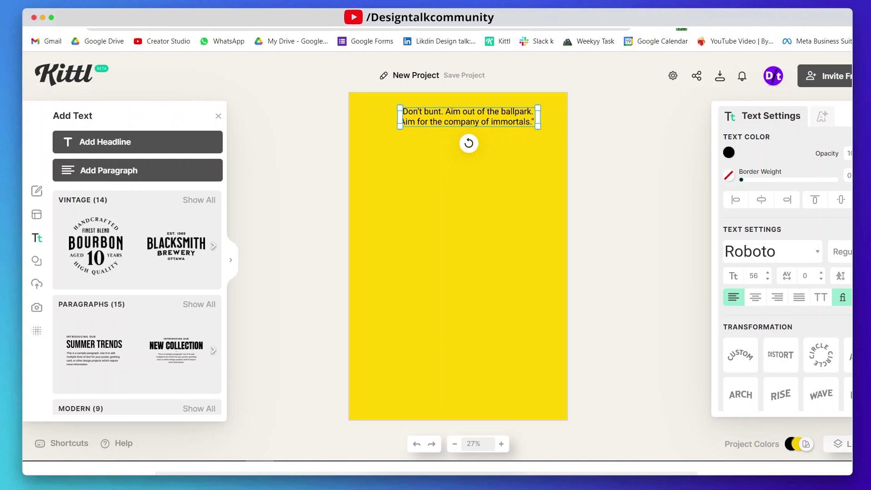
double_click(757, 275)
type("50")
key("Return")
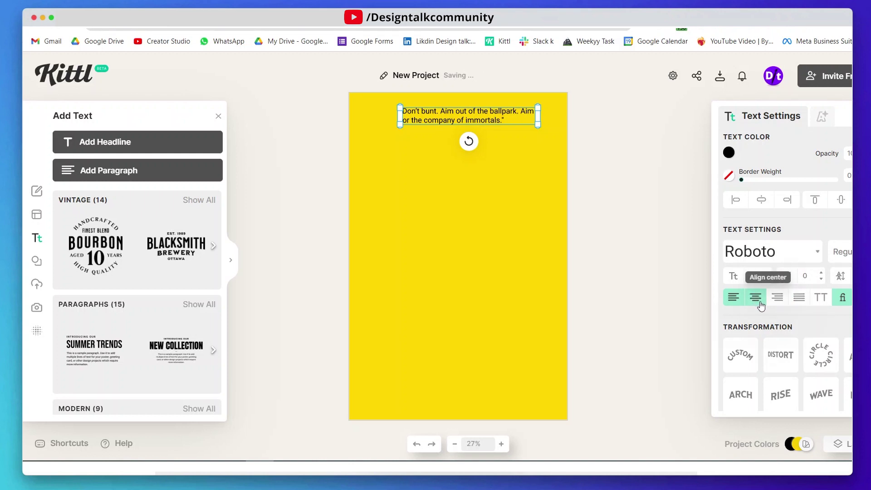
Rewrap the quote after 'ballpark.', keep it left-aligned, and nudge it higher
left_click_drag(538, 117, 523, 118)
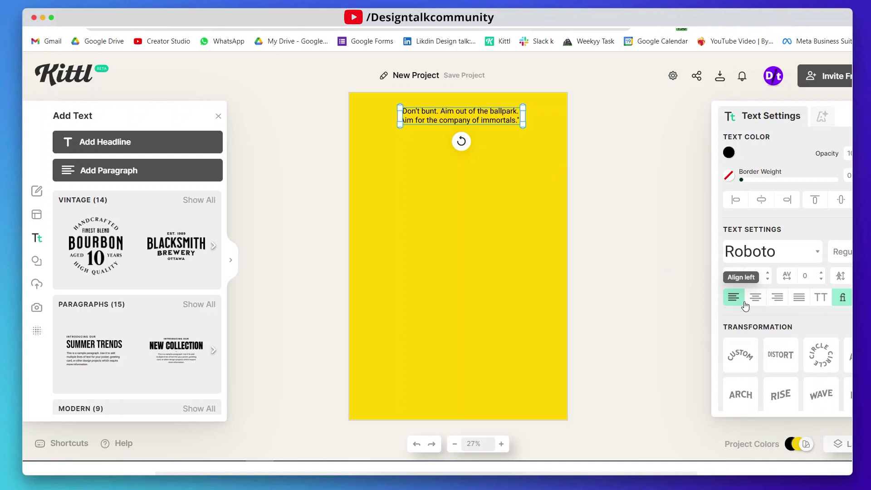
left_click(778, 300)
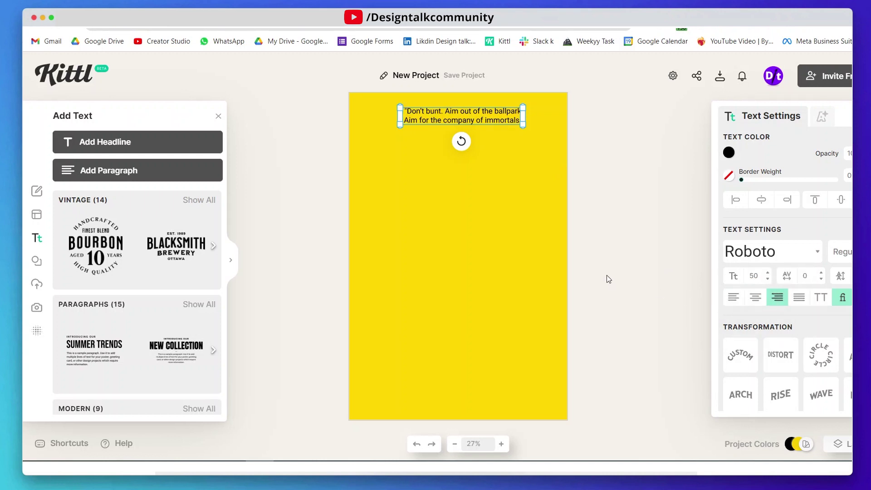
left_click(741, 301)
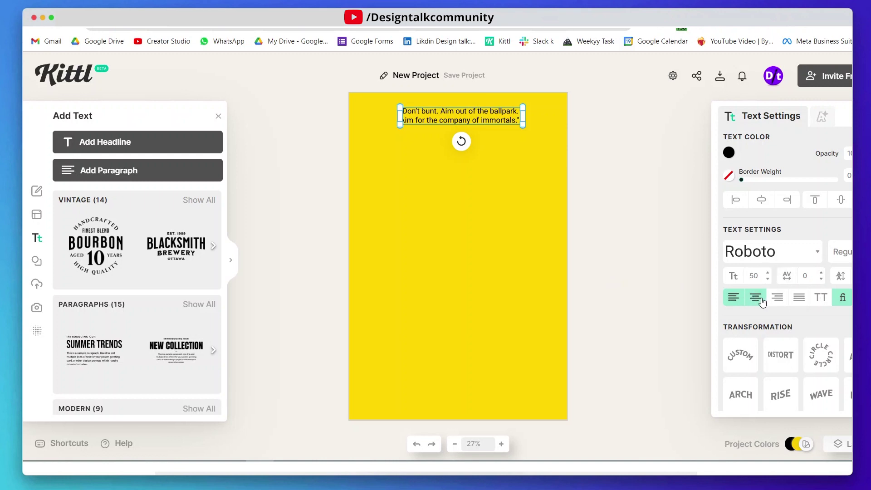
left_click(450, 234)
left_click(474, 119)
left_click_drag(474, 120, 474, 112)
Add a closing quotation mark to the quote and duplicate it just below
double_click(475, 116)
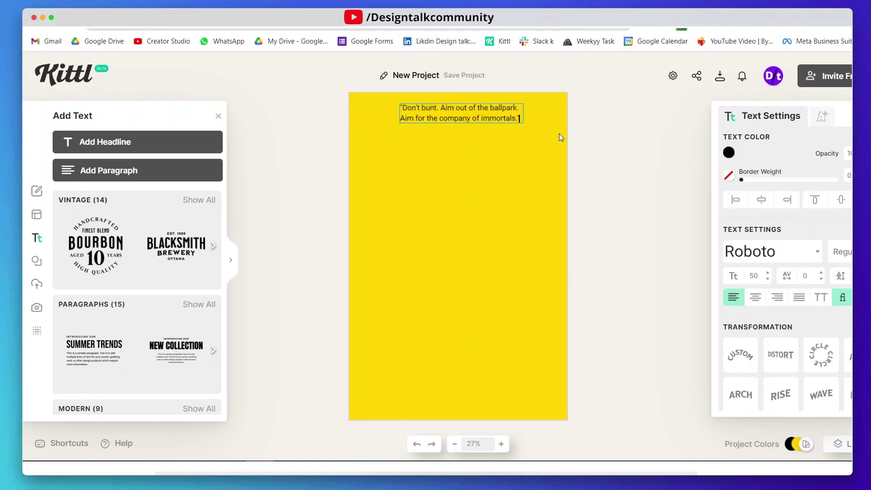
type("\"")
key("Escape")
mouse_move(498, 109)
left_mouse_down()
mouse_move(510, 142)
mouse_move(497, 107)
left_mouse_up()
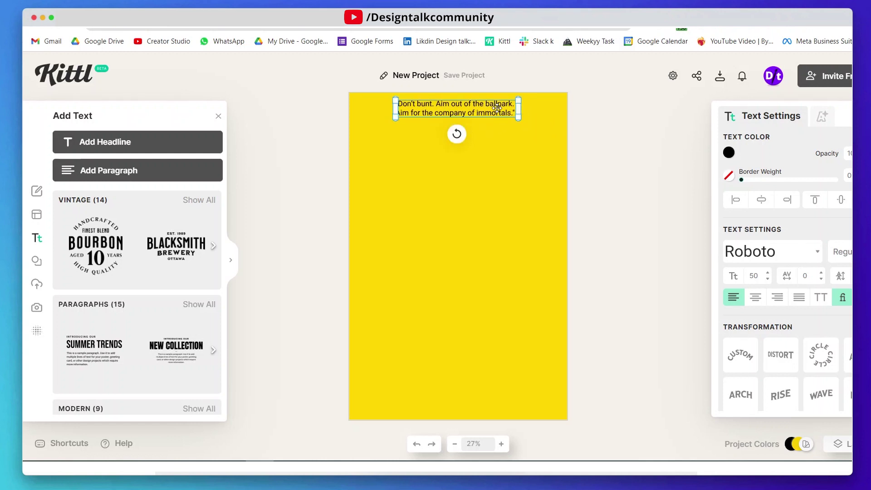
key("super+v")
double_click(512, 147)
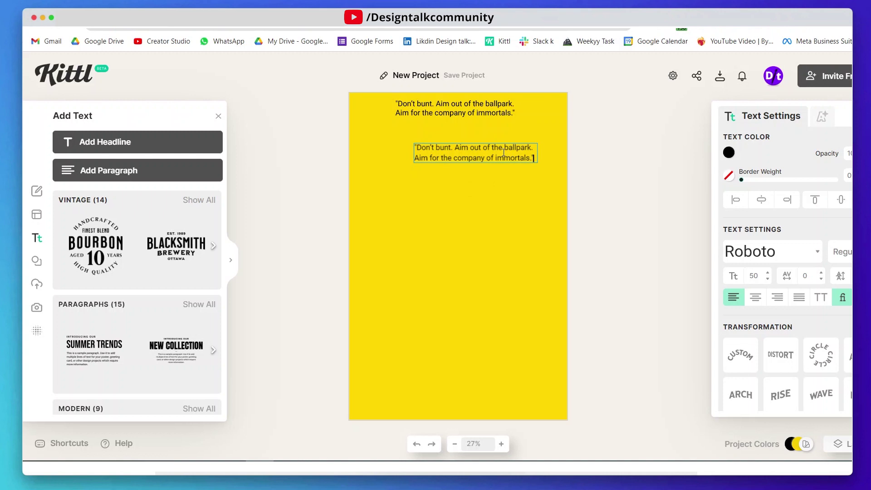
Replace the duplicate's text with the author credit '- David Ogilvy' copied from the note
key("ctrl+Tab")
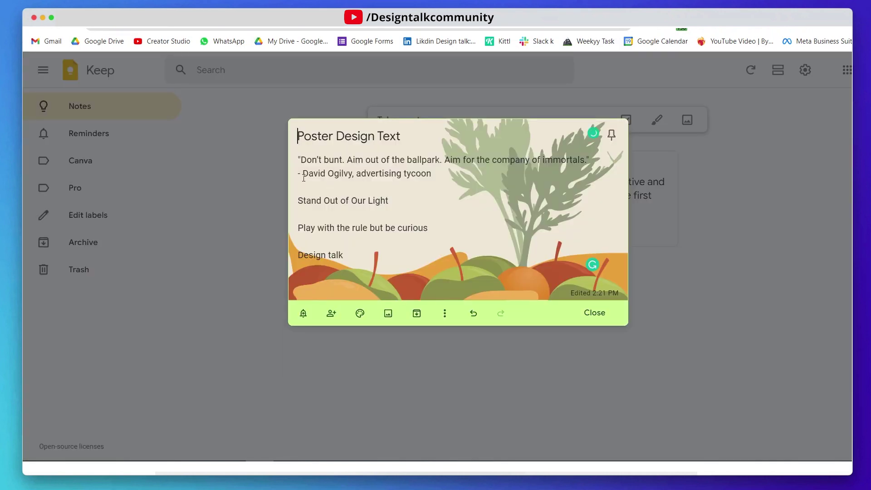
left_click_drag(311, 175, 353, 177)
key("super+c")
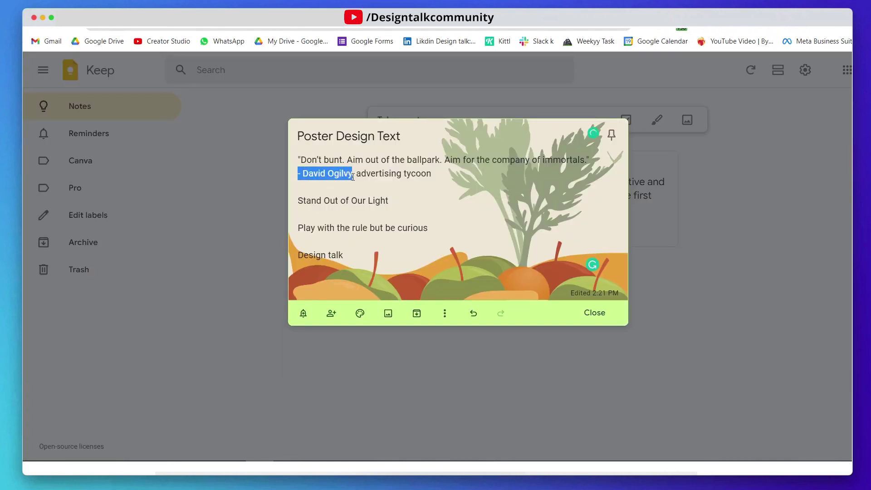
key("ctrl+shift+Tab")
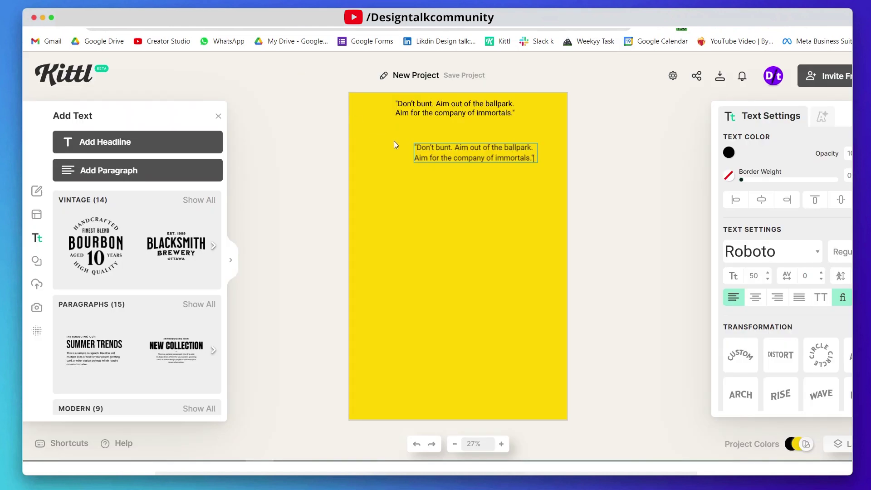
triple_click(441, 148)
key("super+v")
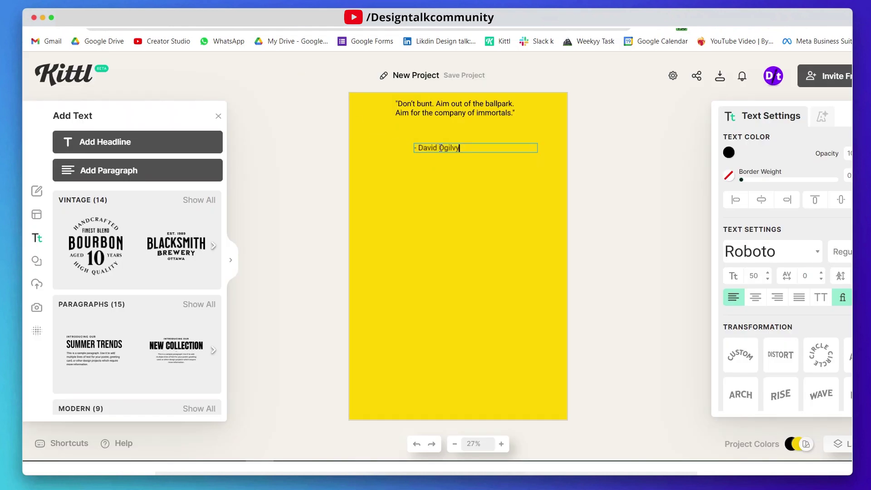
key("Escape")
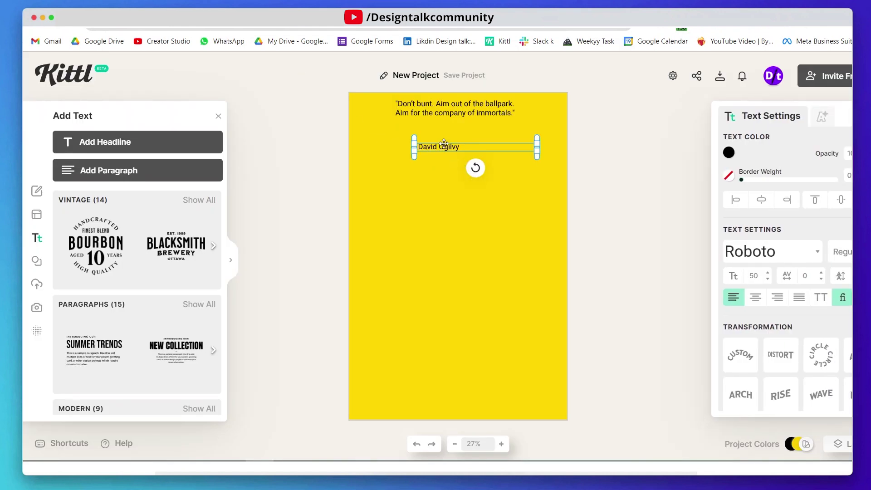
Set the author credit to Bold Italic Roboto
left_click(840, 252)
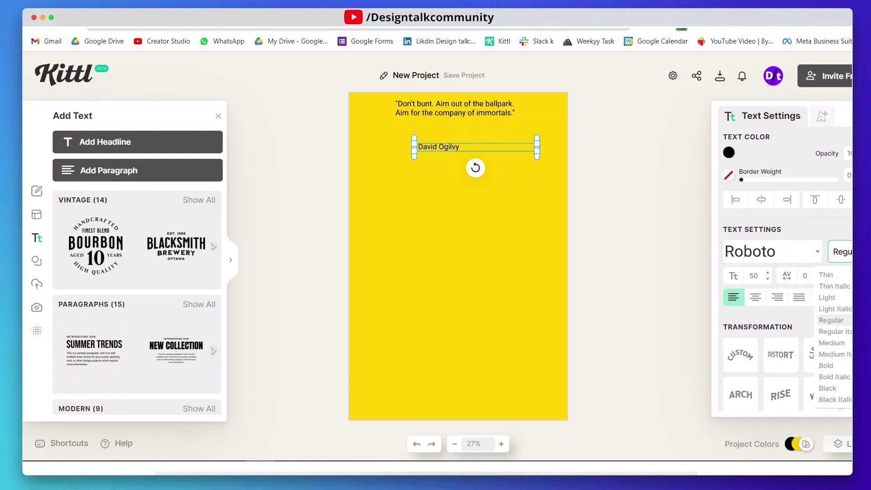
left_click(845, 370)
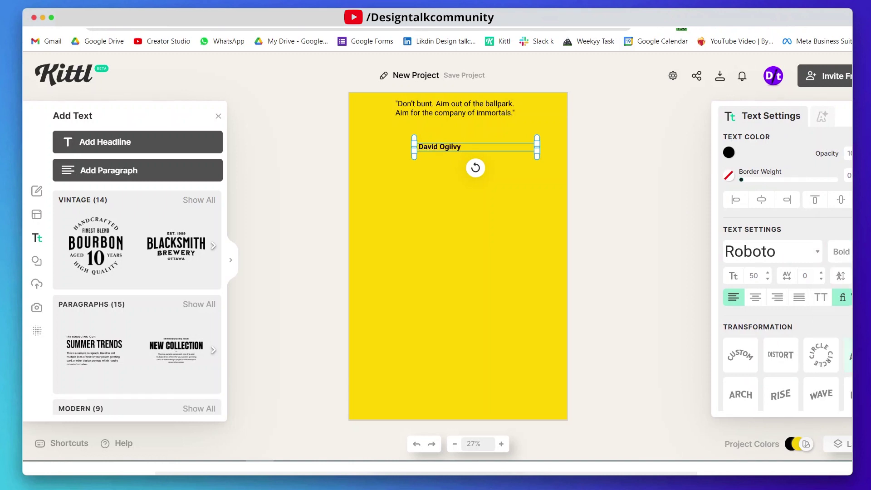
left_click(839, 380)
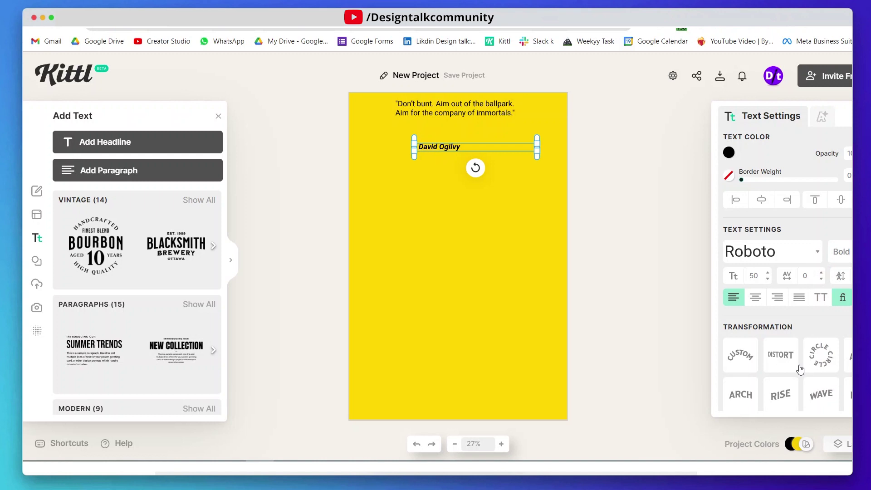
left_click(464, 109)
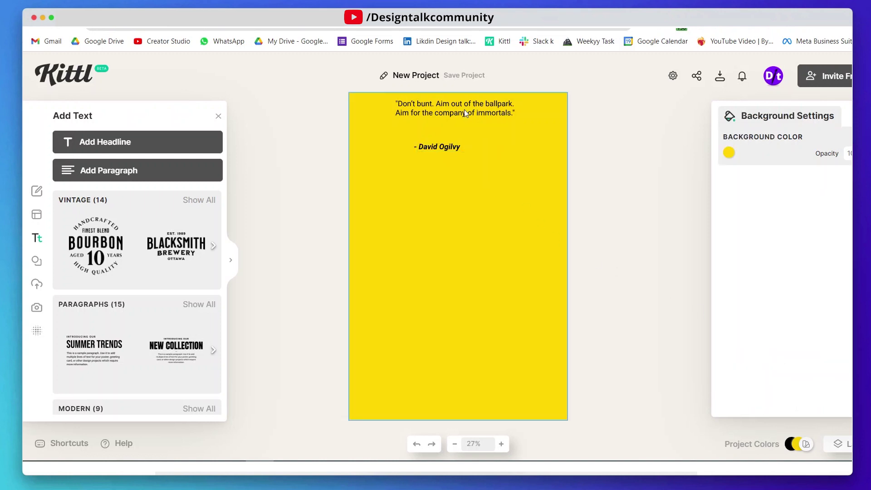
left_click(443, 115)
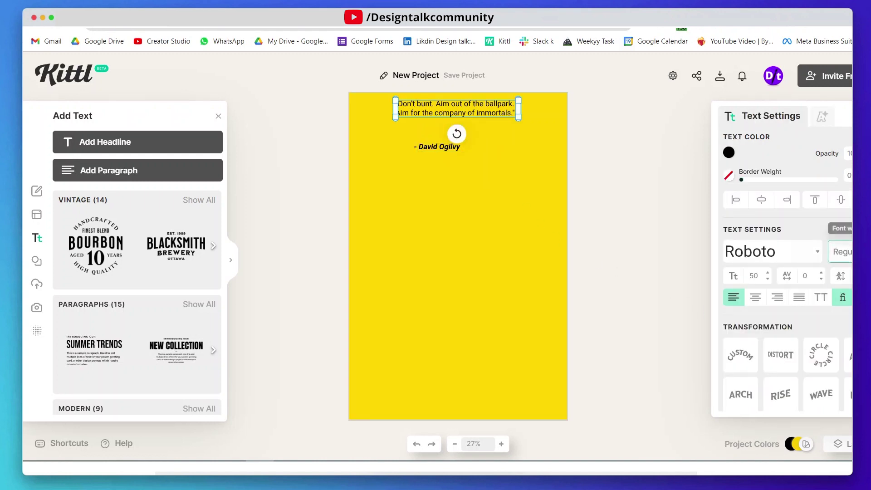
Set the quote's font weight to Regular Italic
left_click(840, 252)
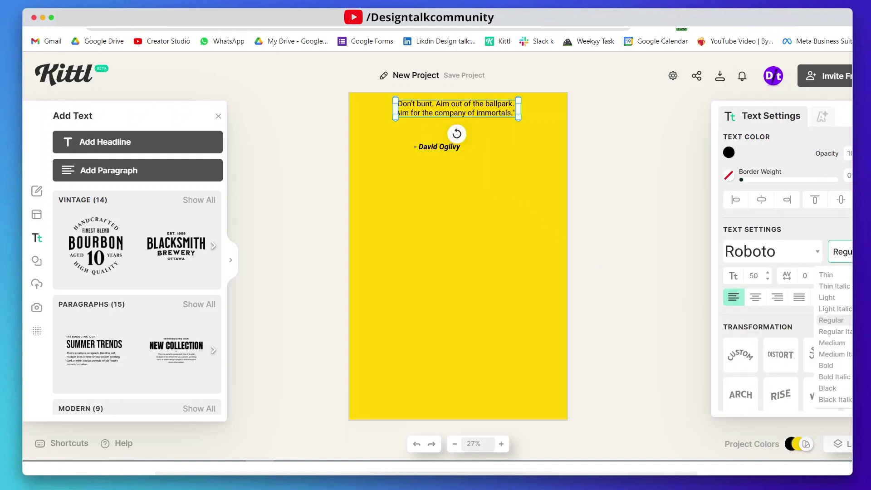
left_click(830, 332)
left_click(506, 184)
Place the credit under the quote's right end, narrow its box, and group the two
left_click_drag(437, 153, 498, 131)
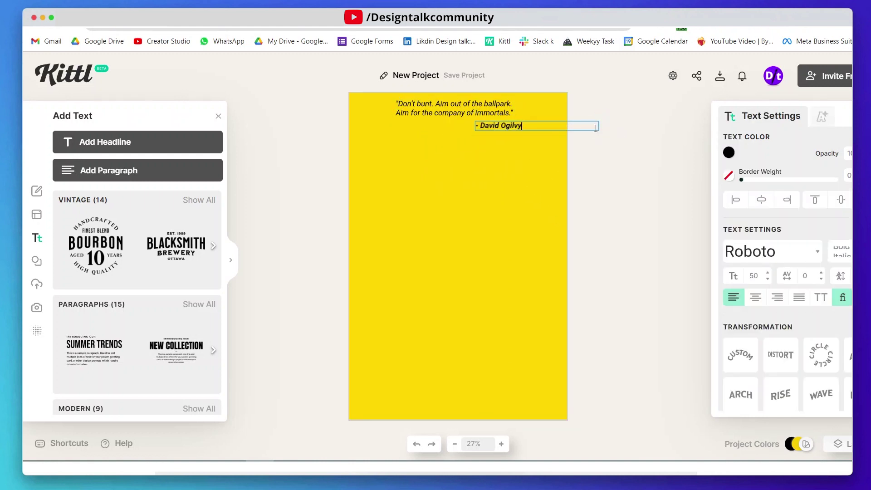
key("Escape")
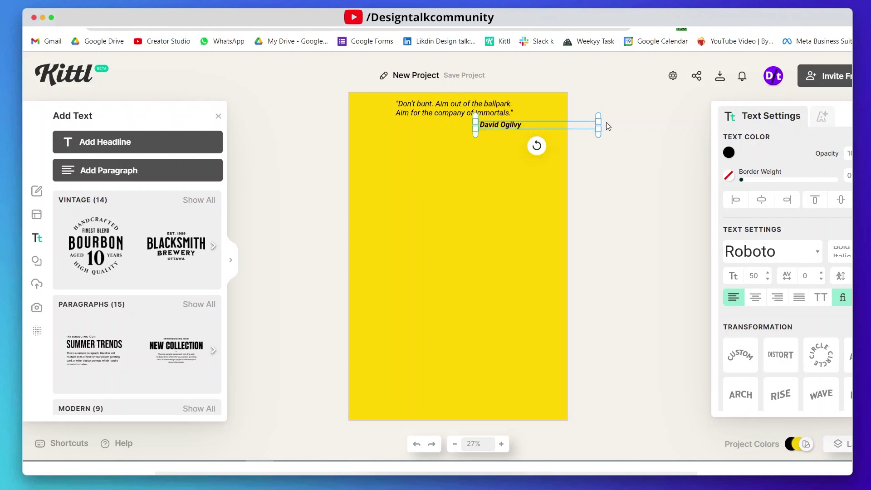
left_click_drag(598, 124, 500, 127)
left_click(540, 138)
left_click_drag(556, 151, 455, 105)
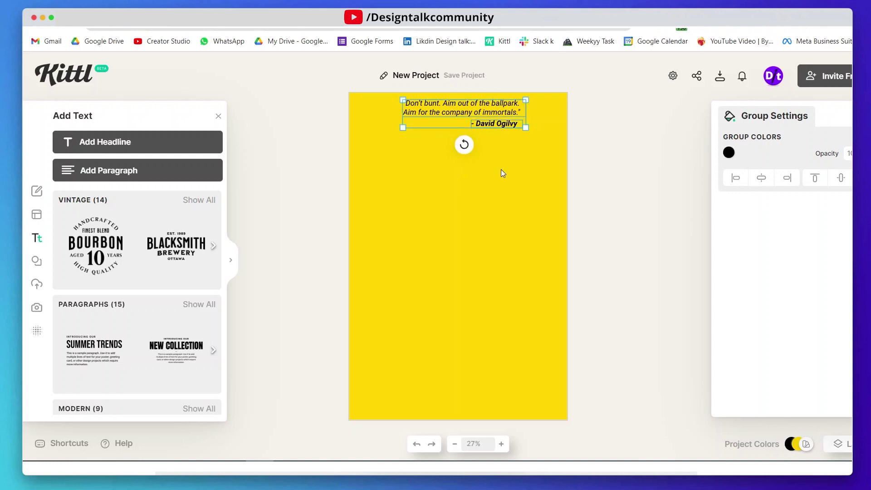
left_click(507, 178)
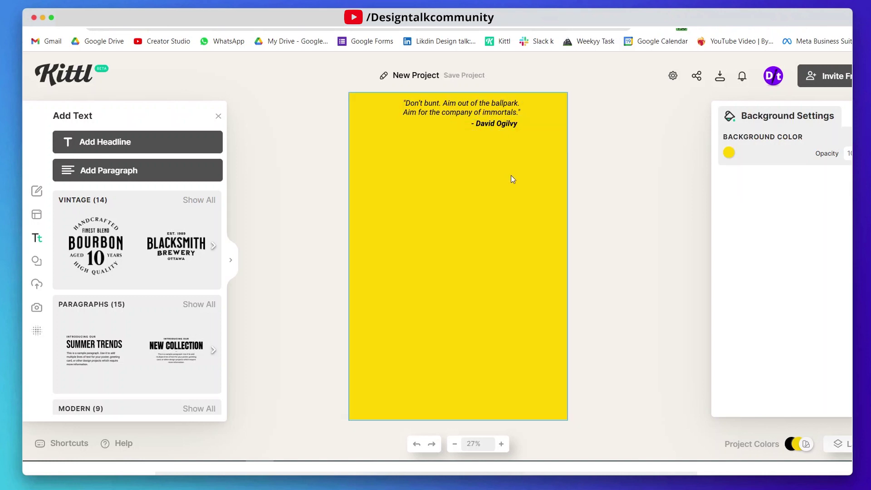
Nudge the credit up, then add a new headline and enlarge it to size 181
left_click_drag(496, 129, 496, 127)
left_click(511, 184)
left_click(168, 144)
left_click(460, 257)
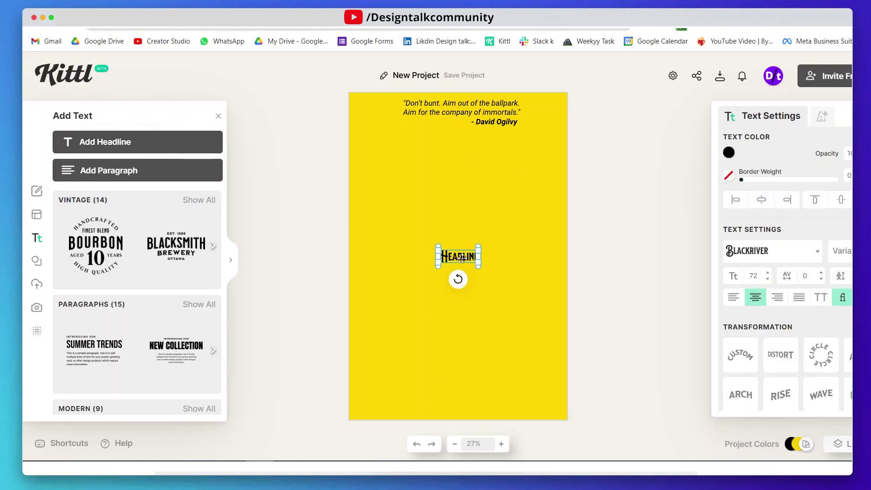
left_click_drag(481, 266, 515, 266)
double_click(475, 255)
key("Escape")
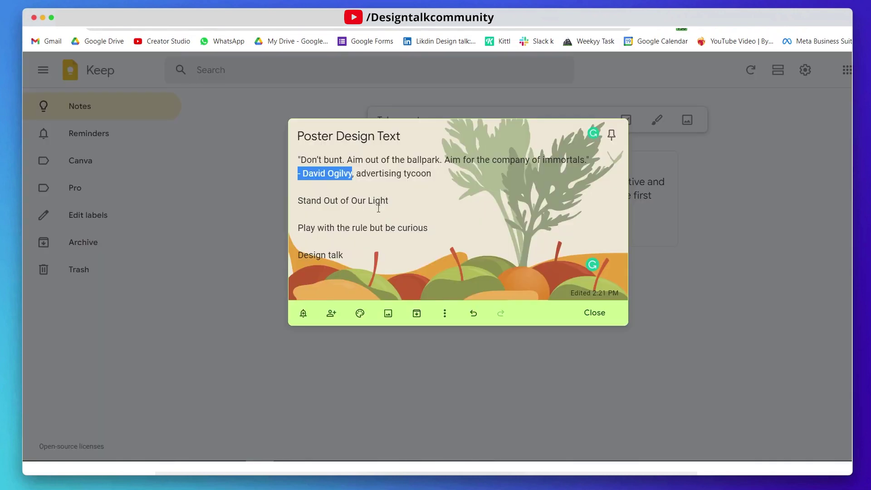
Change the headline text to 'Stand Out of Our Light' from the note and left-align it
left_click(379, 209)
left_click_drag(399, 201, 301, 194)
key("super+c")
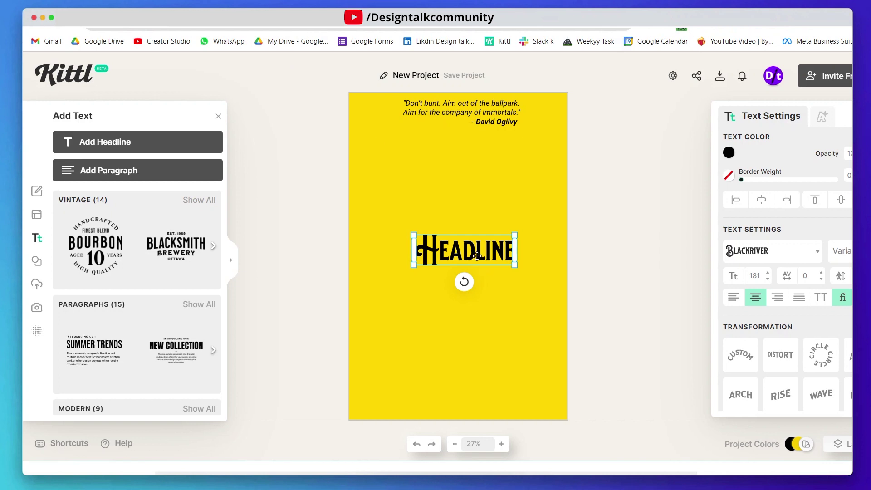
double_click(477, 256)
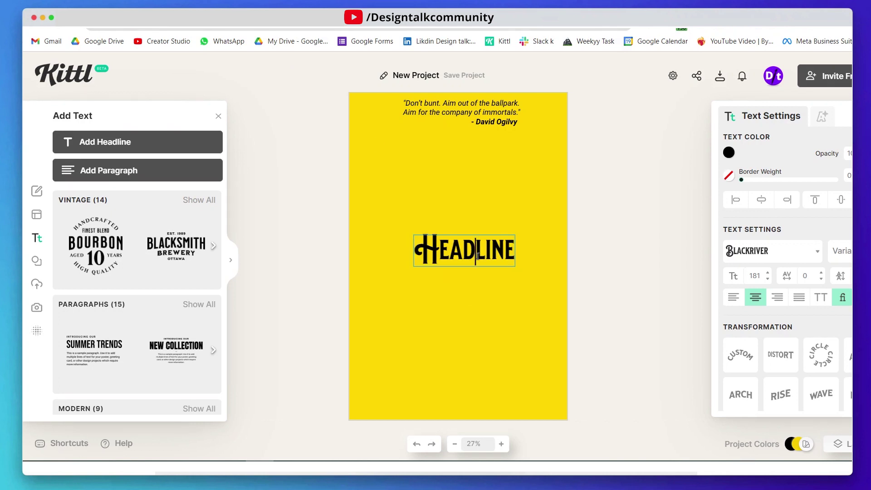
key("super+a")
key("super+v")
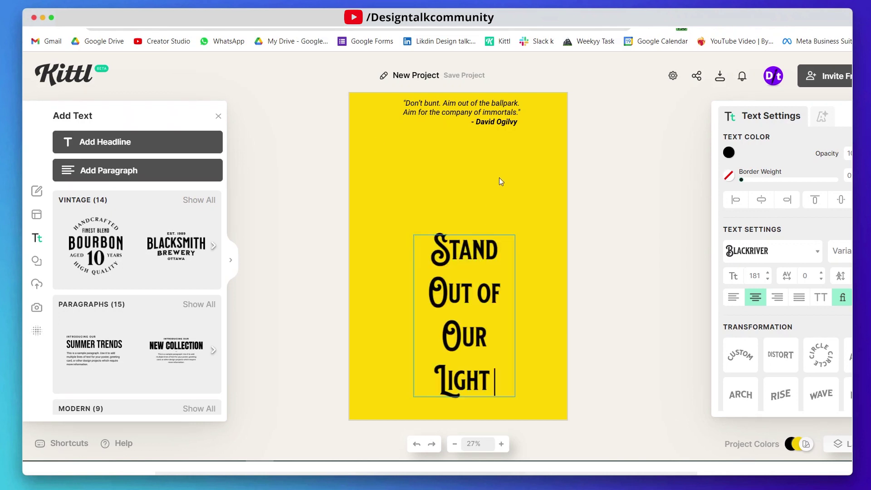
key("Escape")
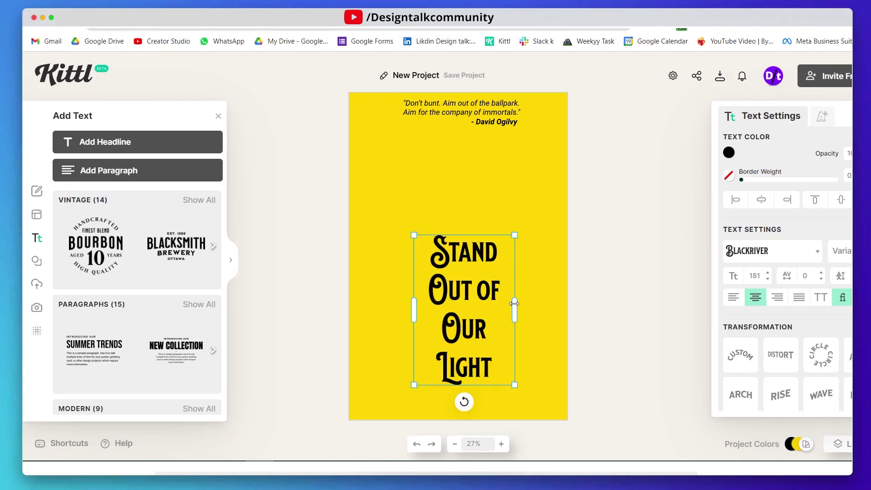
left_click(731, 305)
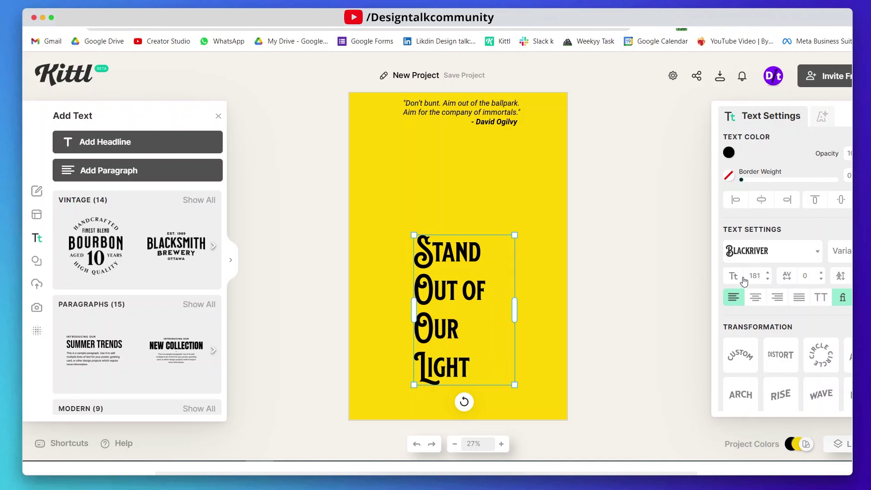
left_click(765, 255)
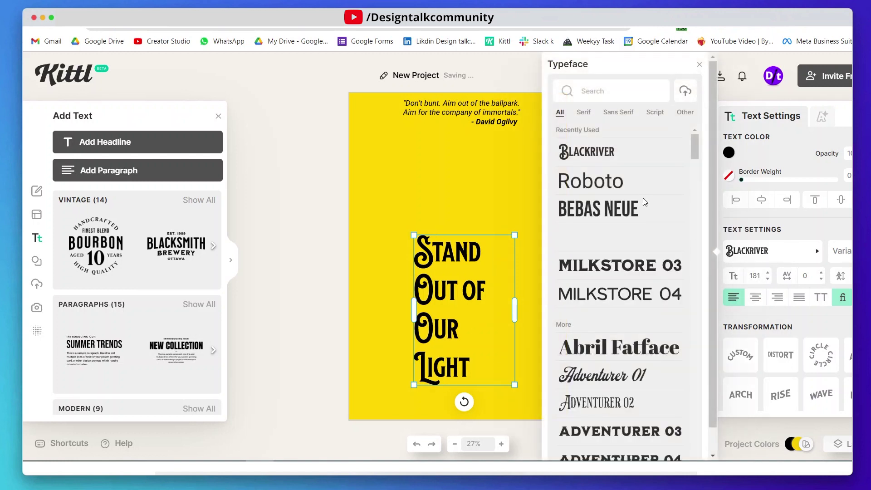
Set the headline in Bebas Neue, wrap it onto four lines, and scale it to size 350
left_click(631, 210)
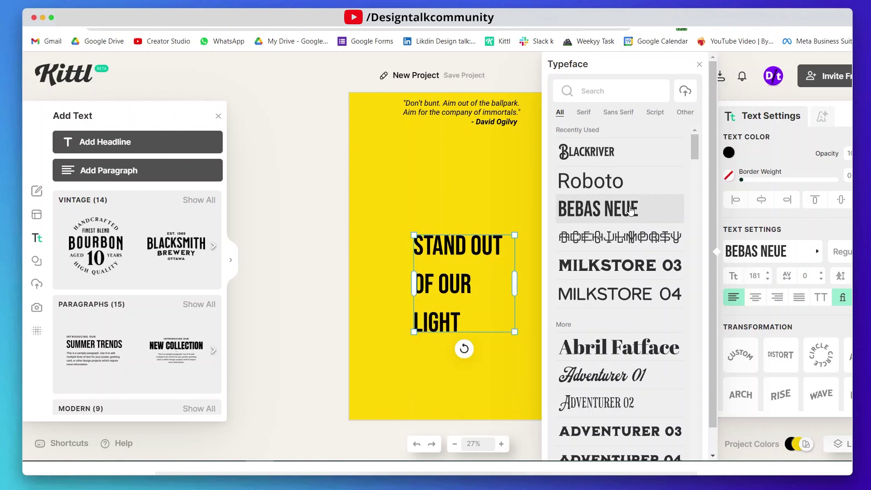
left_click_drag(514, 287, 496, 286)
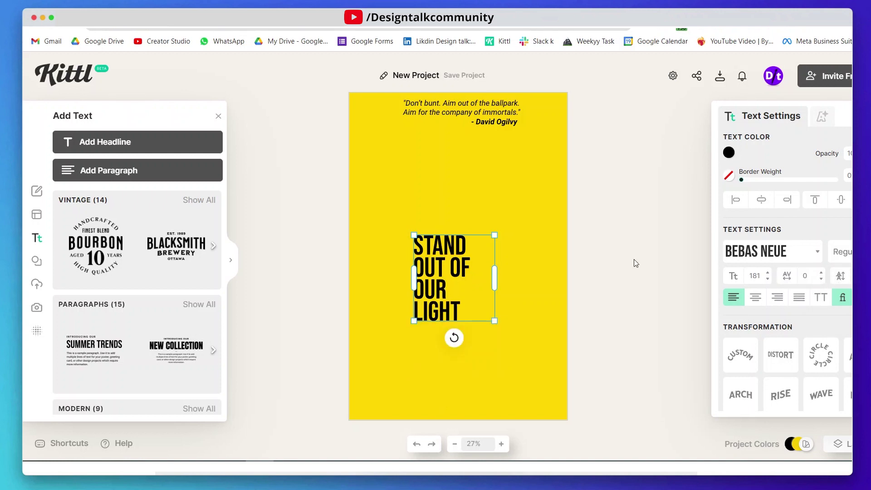
left_click_drag(494, 321, 620, 391)
left_click(649, 366)
left_click_drag(510, 310, 523, 230)
left_click_drag(602, 341, 585, 322)
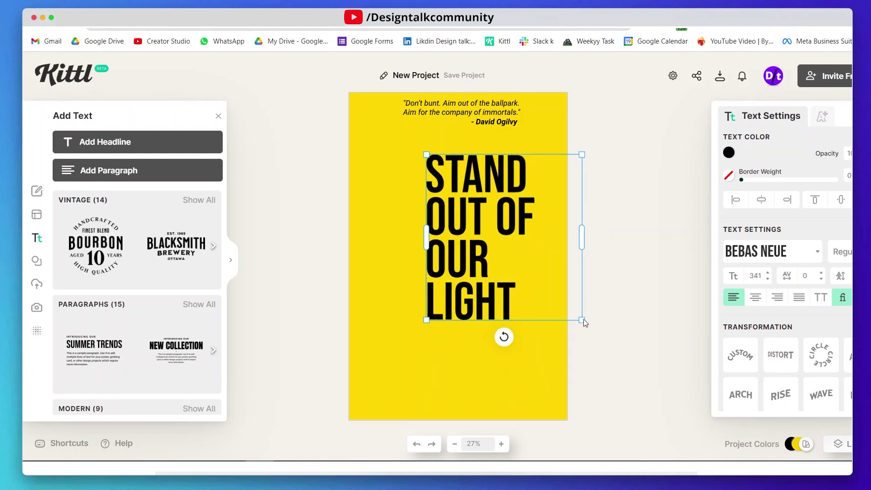
left_click_drag(482, 239, 497, 246)
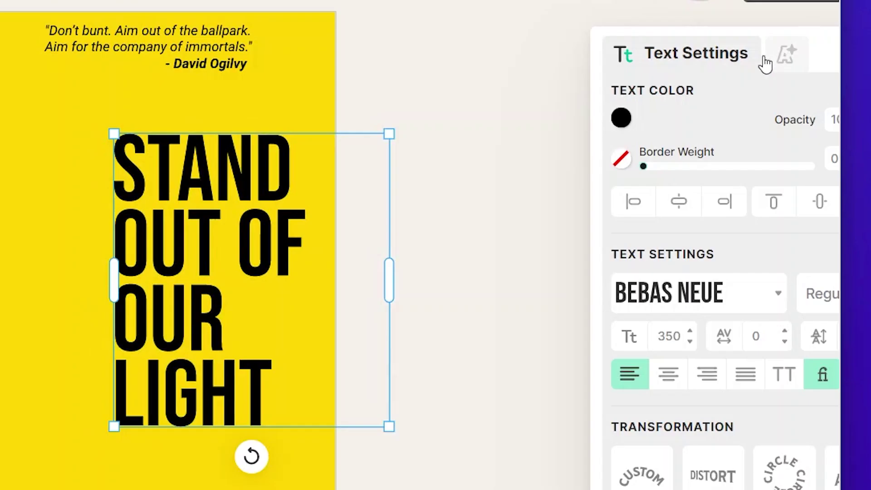
Give the headline a Block Shadow at maximum offset, angled down to the right
left_click(820, 118)
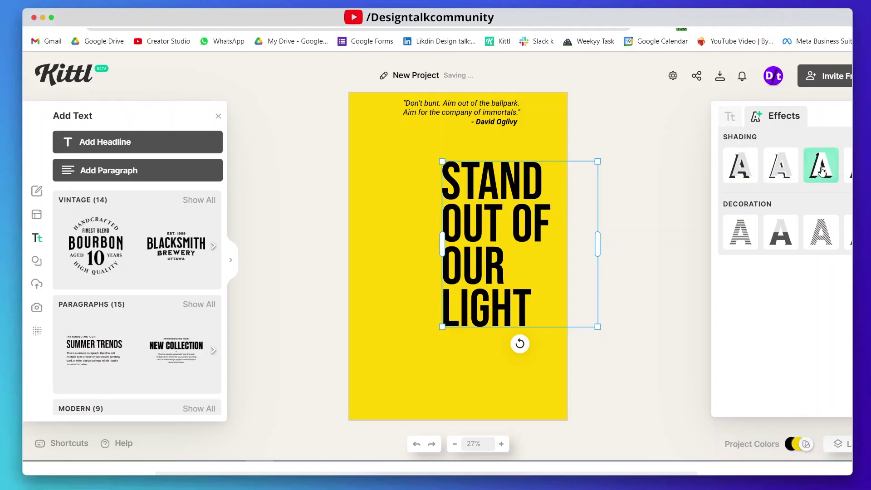
left_click(823, 171)
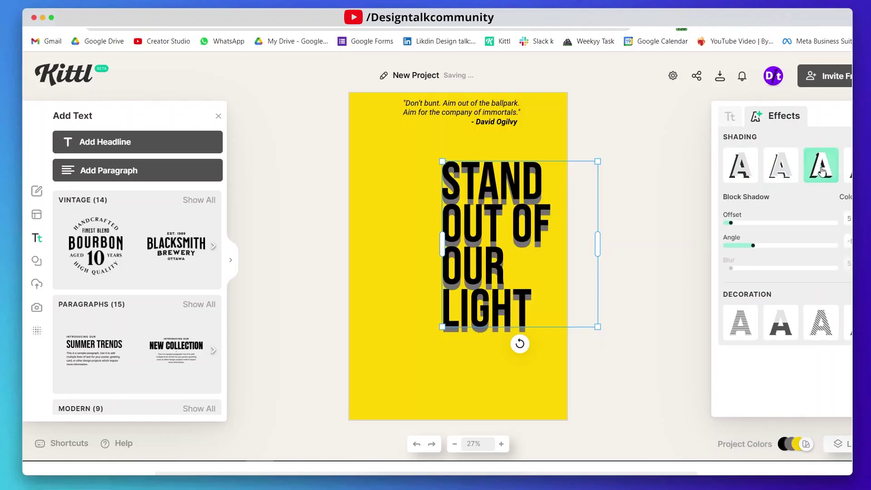
left_click_drag(731, 222, 846, 229)
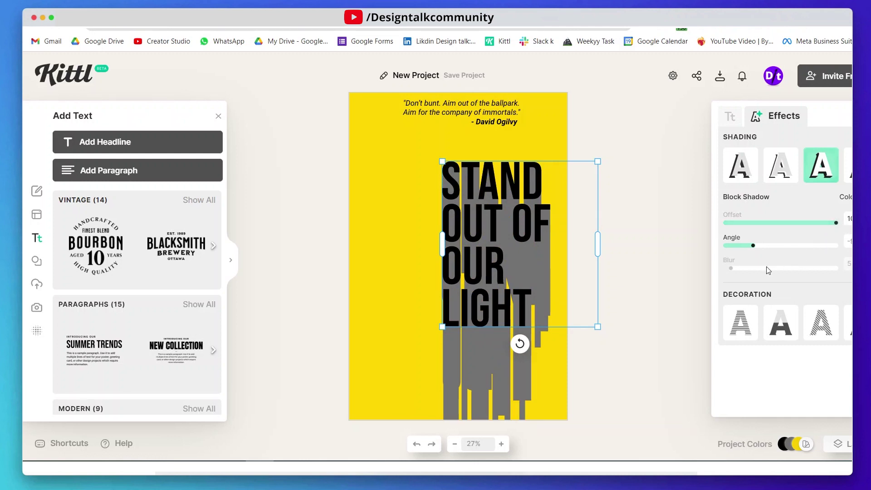
mouse_move(755, 246)
left_mouse_down()
mouse_move(782, 247)
mouse_move(769, 246)
left_mouse_up()
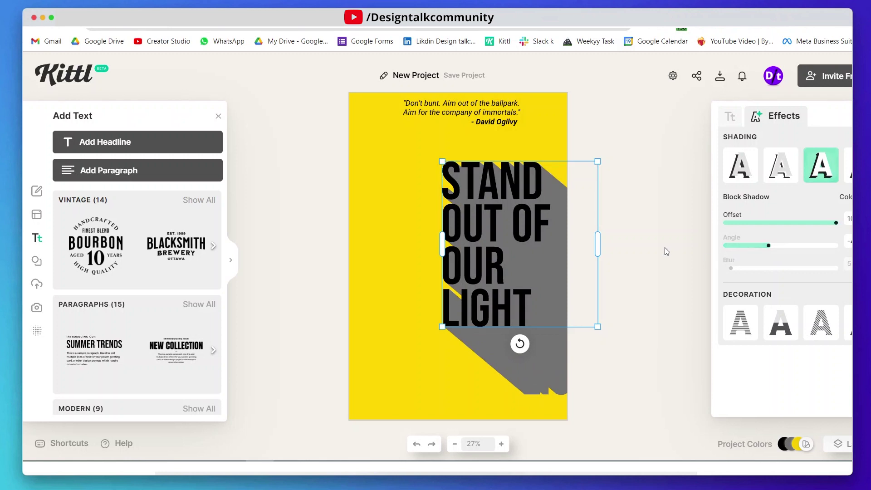
Move the headline up and left, and fine-tune the shadow's angle and length
left_click_drag(481, 219, 461, 209)
left_click(460, 209)
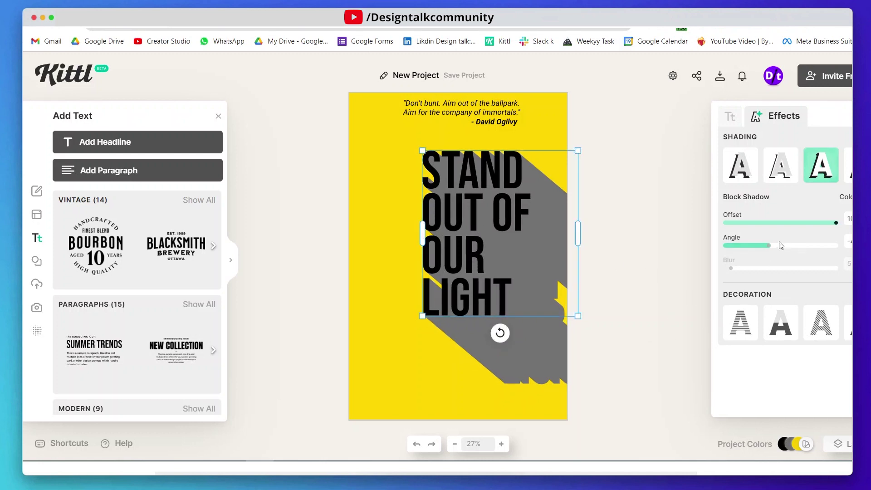
left_click_drag(769, 247, 770, 248)
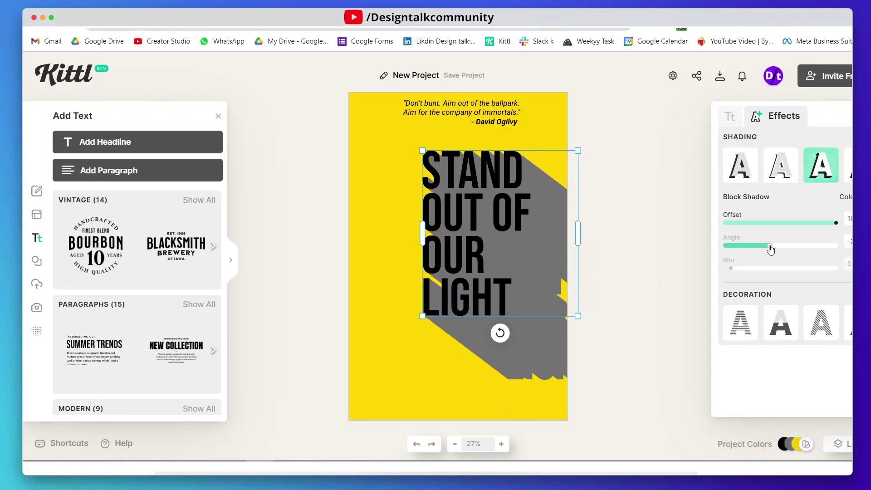
left_click(639, 252)
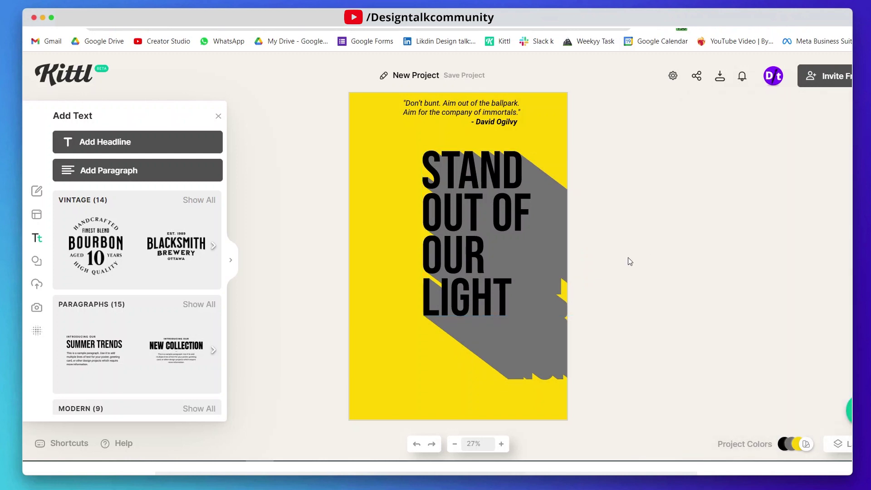
Make the headline text yellow and its block shadow solid black
left_click(541, 297)
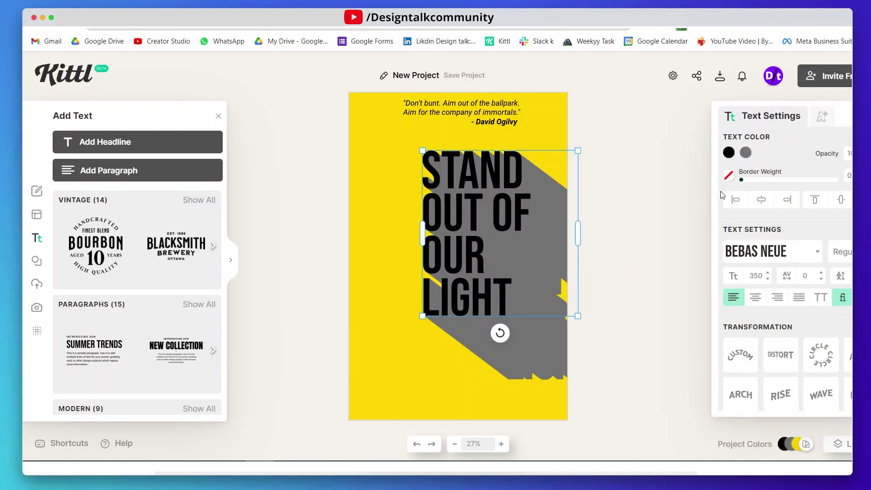
left_click(729, 155)
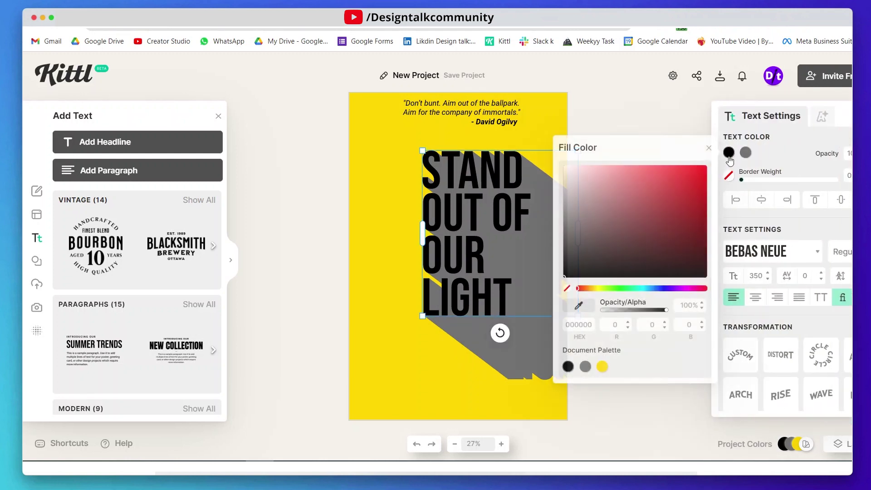
left_click(603, 367)
left_click(746, 146)
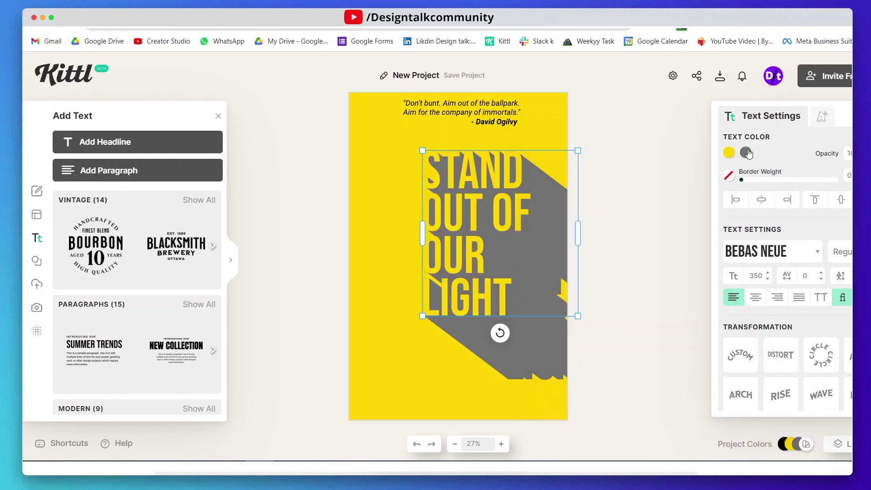
left_click(745, 152)
left_click(585, 367)
left_click(420, 373)
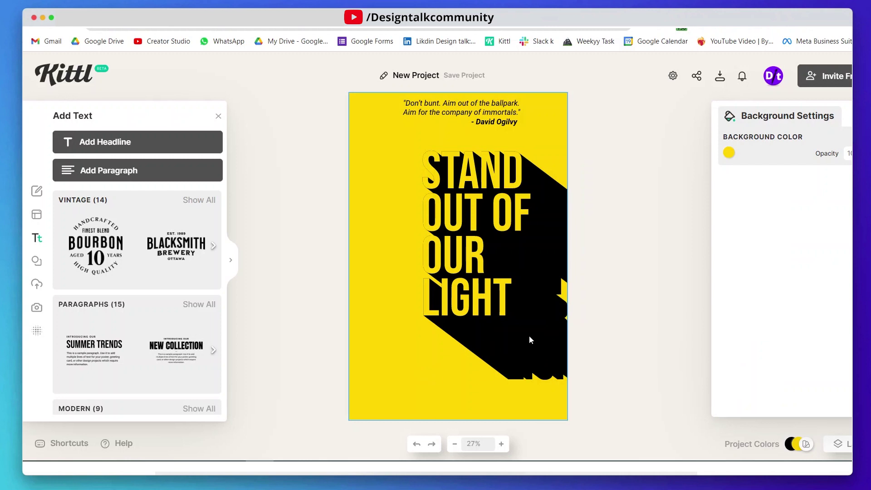
Enlarge the headline slightly to size 369 and nudge it up into place
left_click(492, 270)
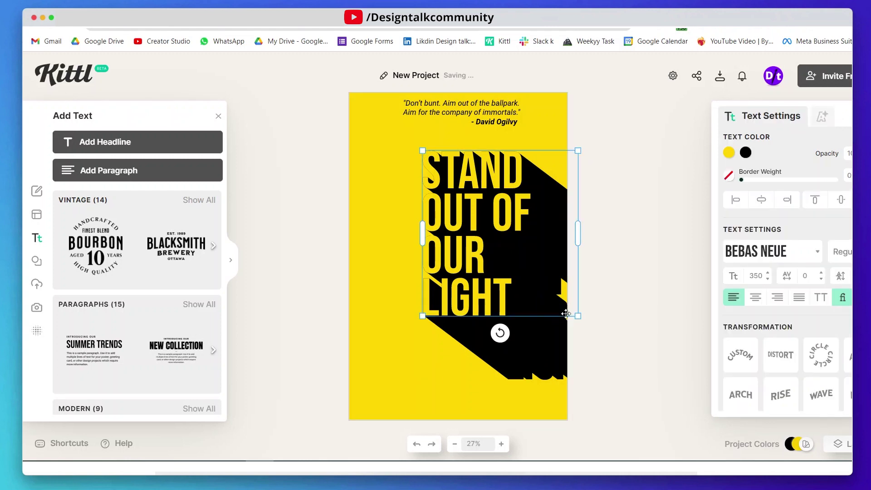
left_click(581, 317)
left_click(575, 316)
left_click_drag(576, 316, 589, 322)
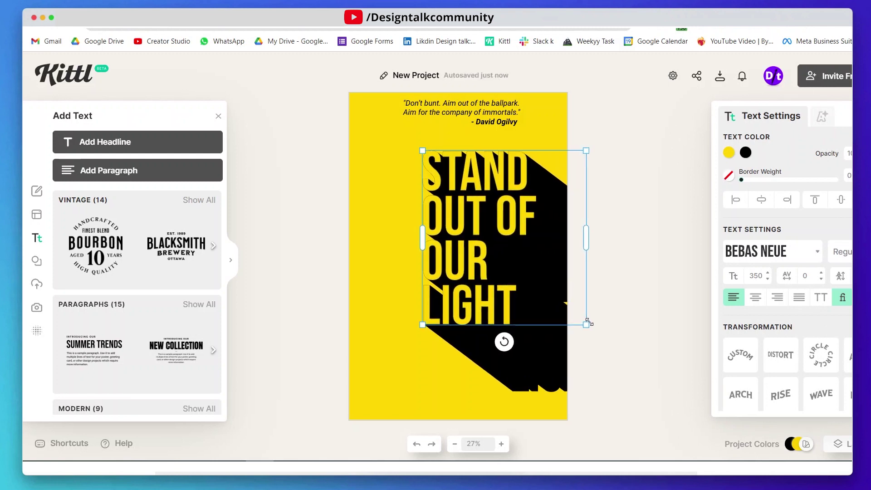
left_click(611, 338)
left_click_drag(486, 263, 486, 258)
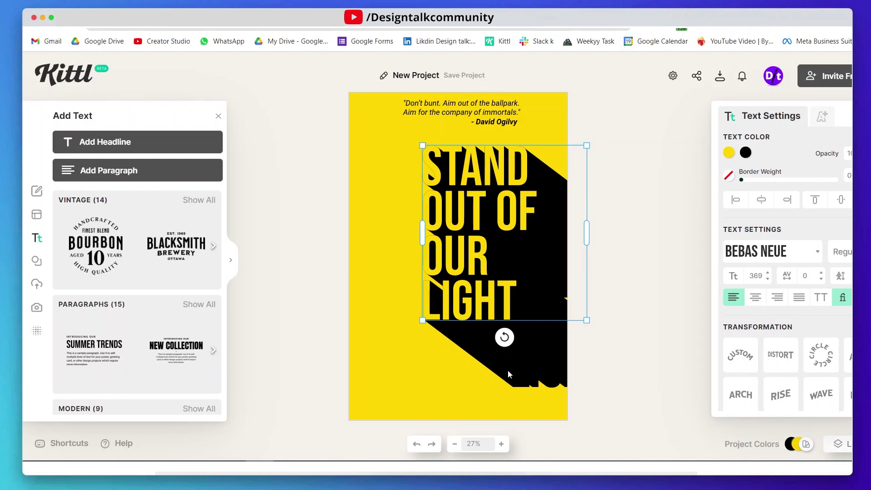
left_click(436, 361)
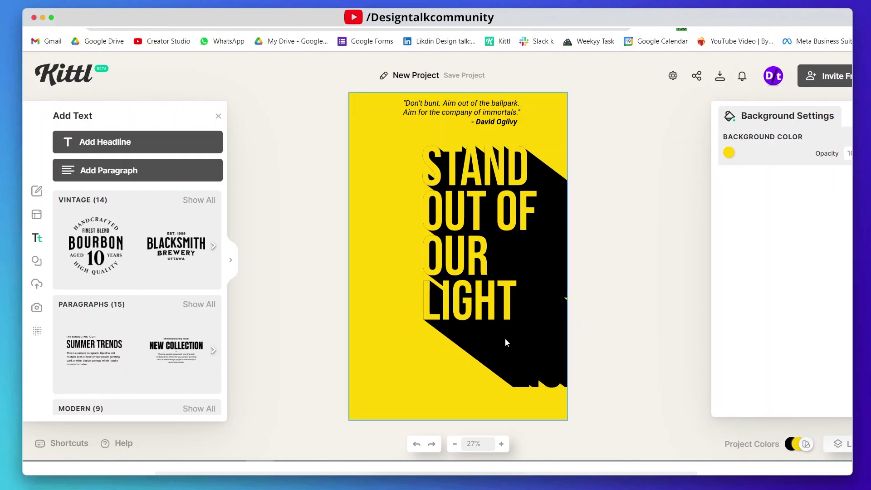
left_click_drag(495, 295, 495, 293)
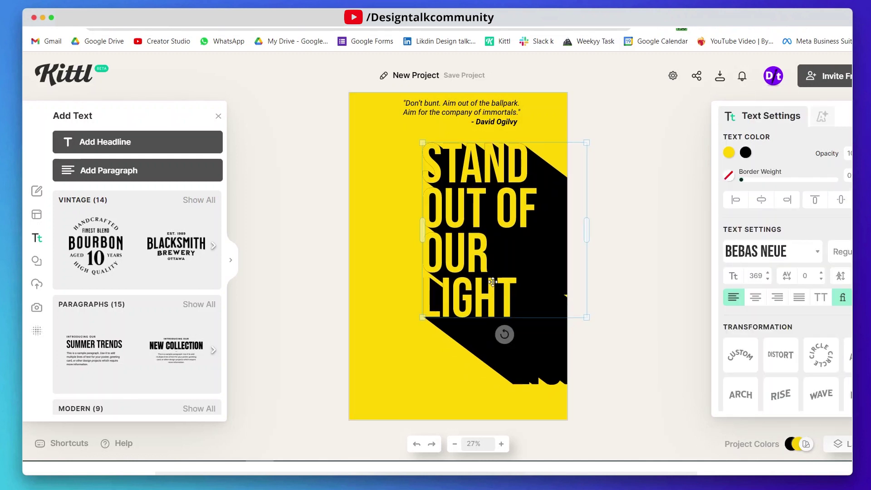
left_click(365, 298)
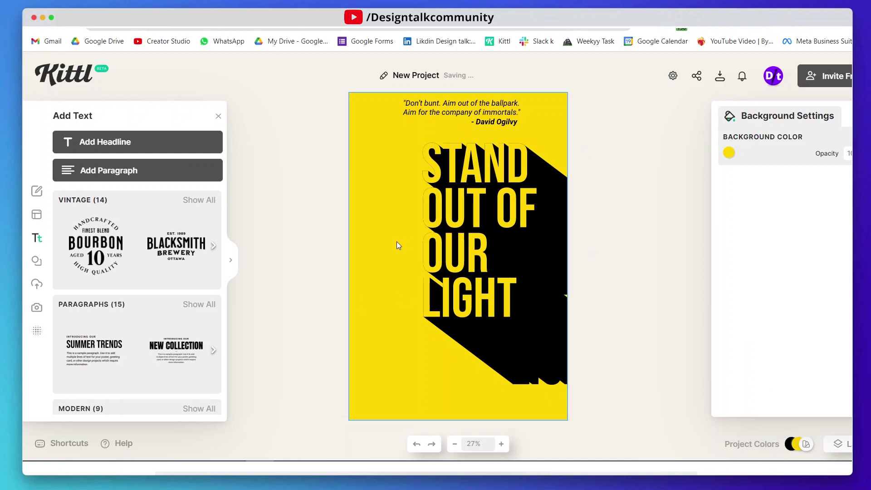
Add a new text element below LIGHT reading 'Play with the rule but be curious'
left_click(159, 150)
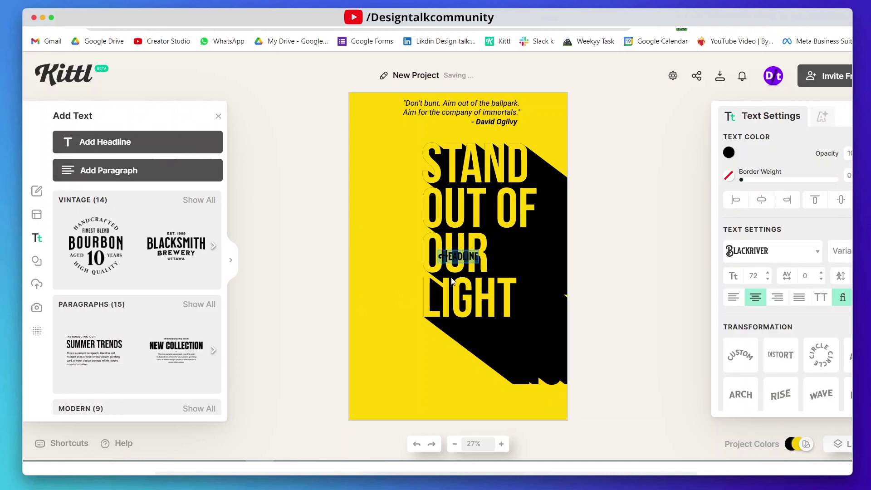
left_click_drag(457, 258, 439, 352)
double_click(440, 352)
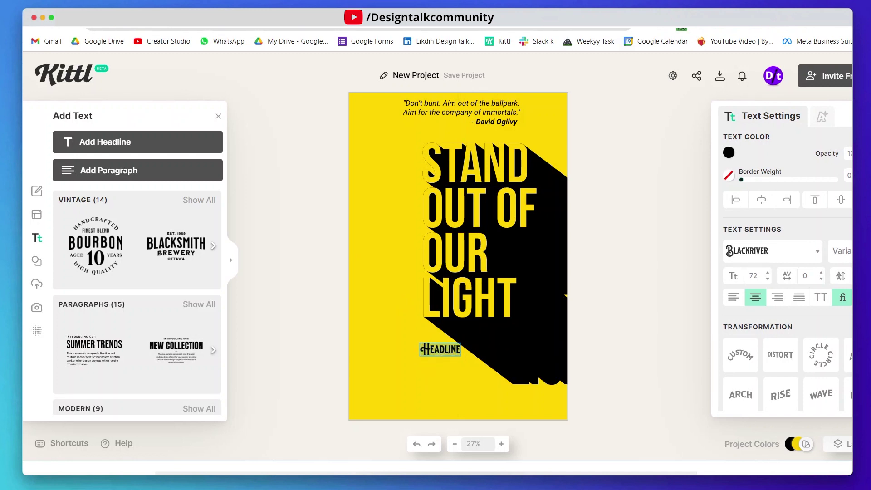
key("ctrl+Tab")
left_click(318, 187)
left_click_drag(298, 228, 437, 229)
key("super+c")
key("ctrl+shift+Tab")
key("super+v")
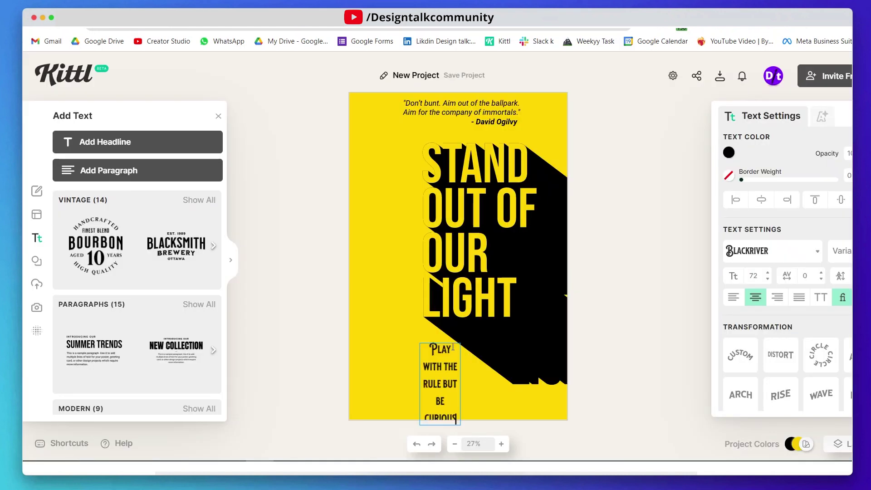
left_click(480, 393)
key("Escape")
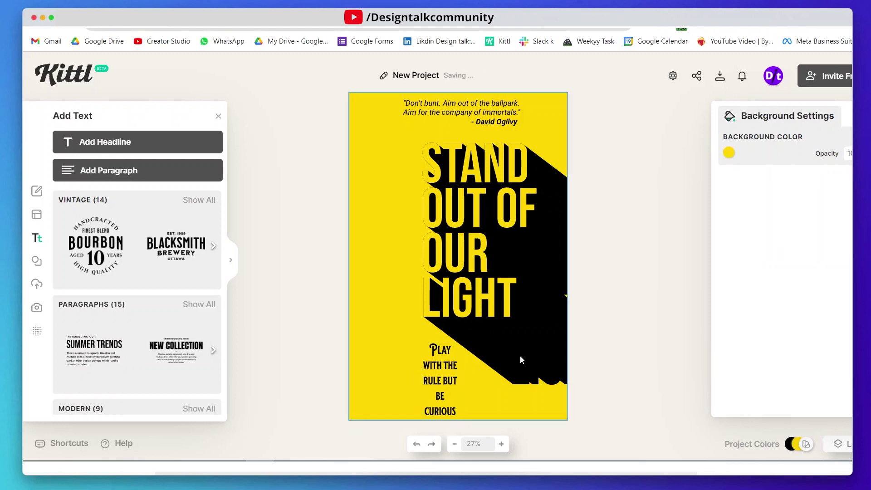
Set the tagline font to Bebas Neue, widen its box, and move it lower left
left_click(438, 370)
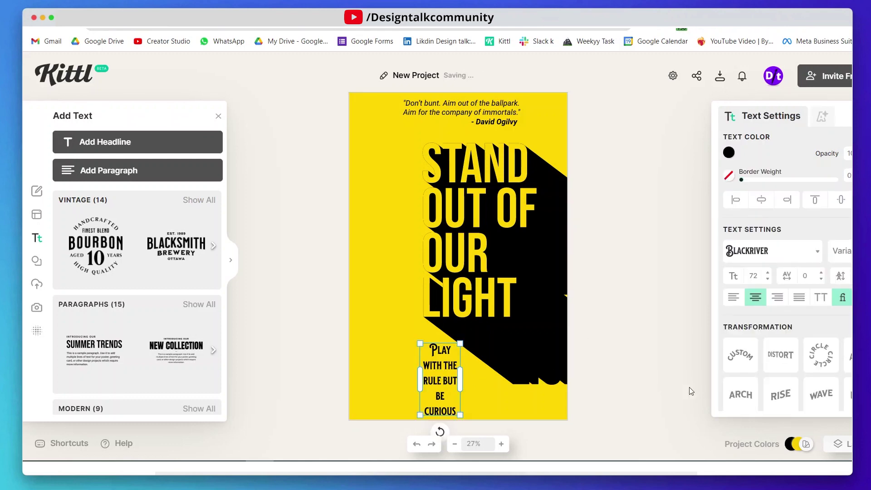
left_click(758, 255)
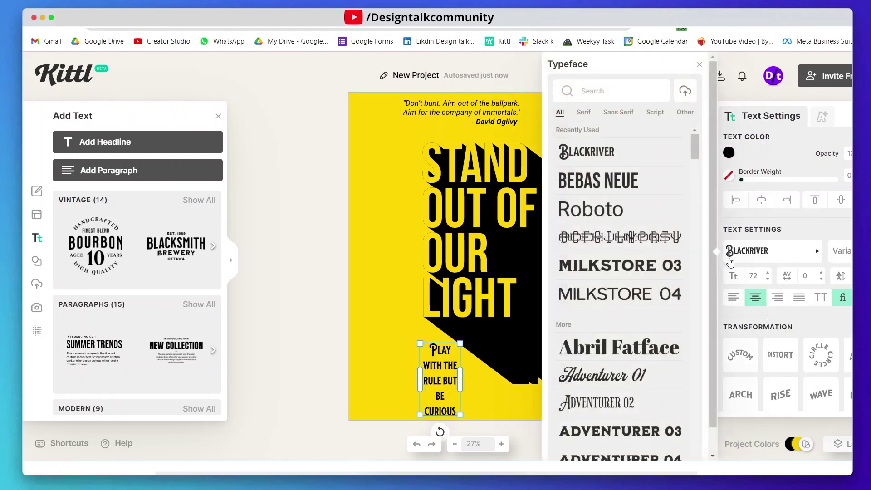
left_click(601, 181)
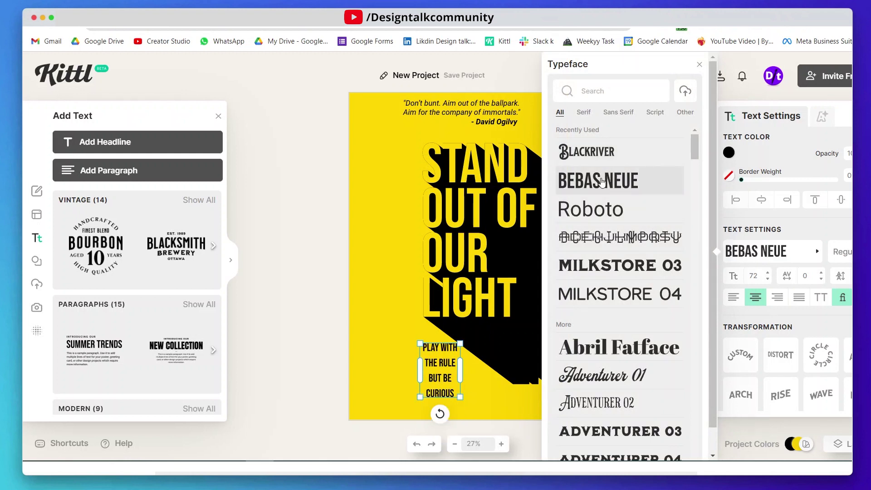
left_click(511, 383)
left_click(450, 370)
left_click_drag(461, 367, 492, 357)
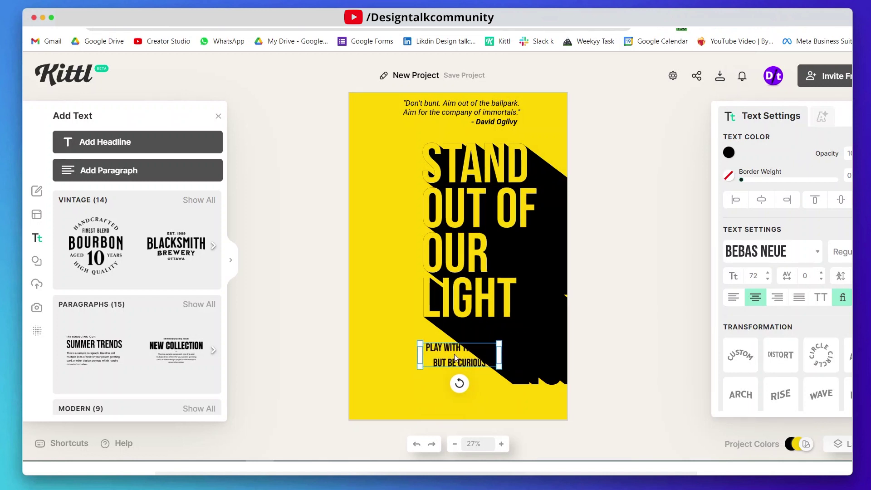
left_click_drag(452, 354, 403, 363)
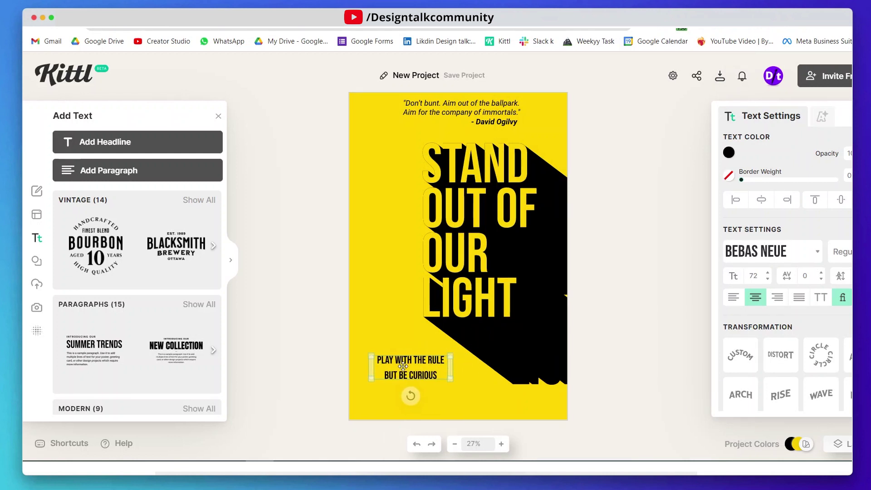
Break the tagline into PLAY WITH / THE RULE / BUT BE CURIOUS and right-align it
left_click(416, 363)
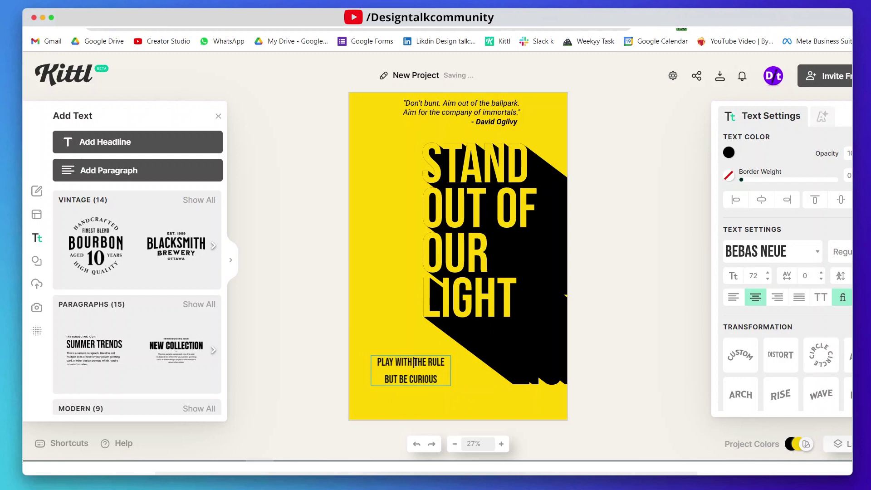
key("Return")
left_click(416, 379)
key("Return")
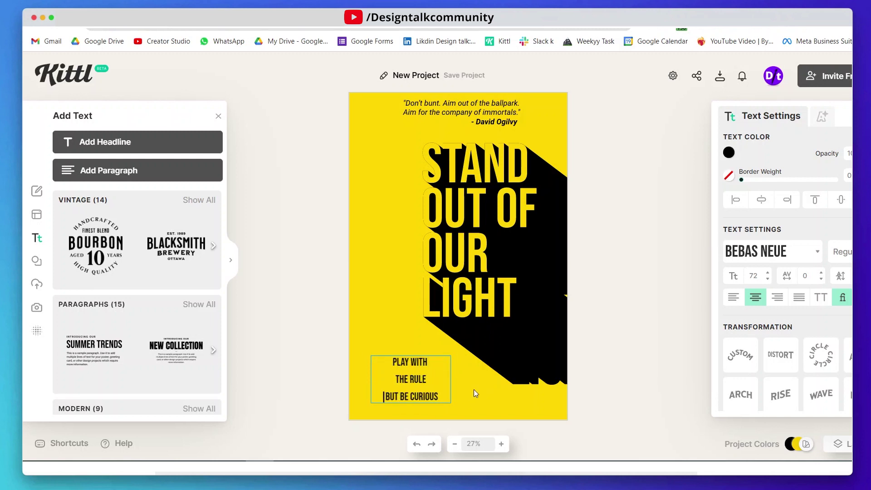
key("Escape")
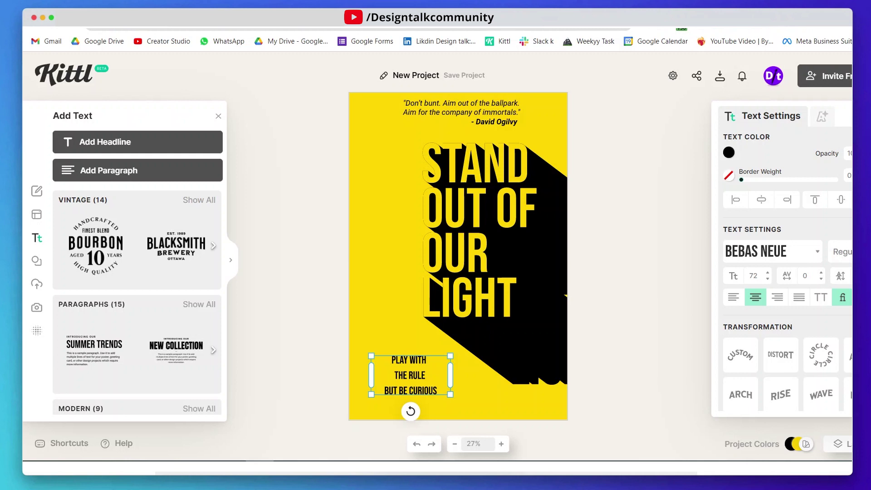
left_click(777, 298)
Move the tagline onto the black shadow and make it yellow
left_click_drag(421, 370, 529, 346)
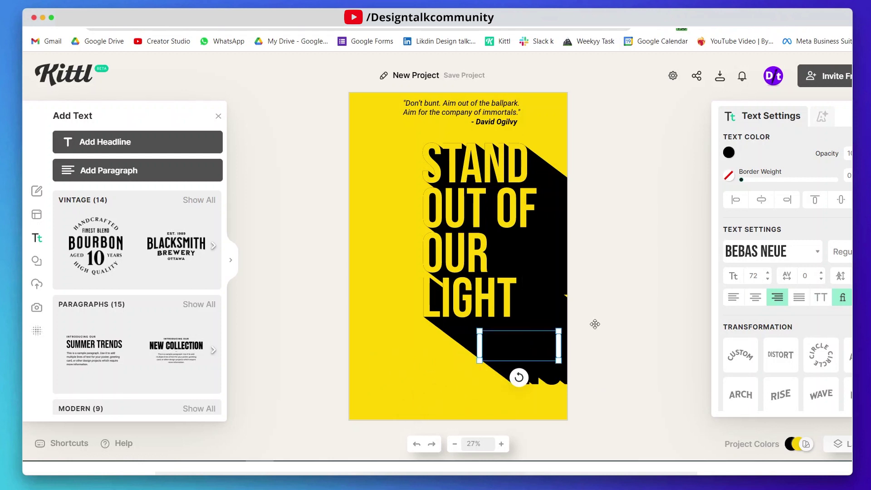
left_click(729, 153)
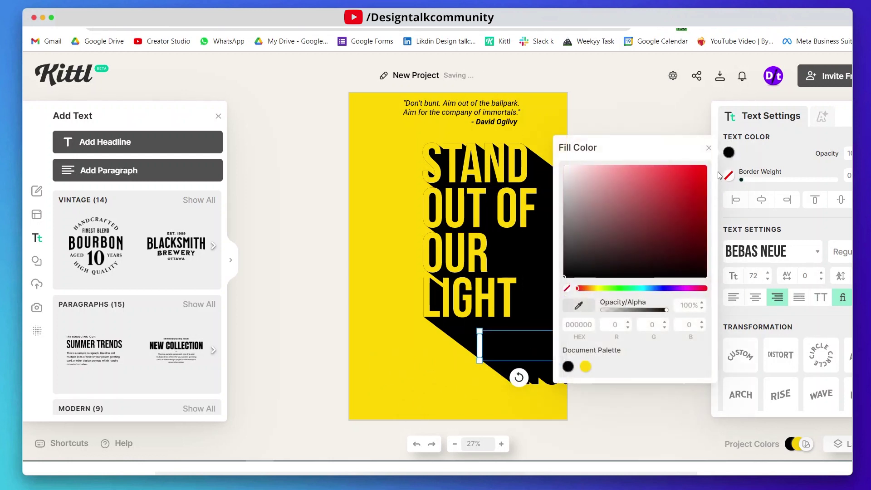
left_click(586, 366)
left_click(497, 363)
left_click_drag(534, 346, 545, 344)
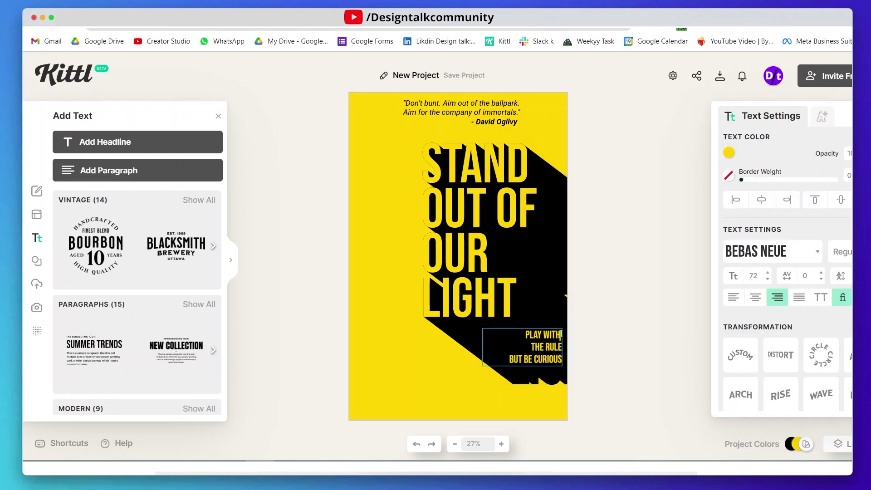
Set the tagline's font size to 100
double_click(562, 335)
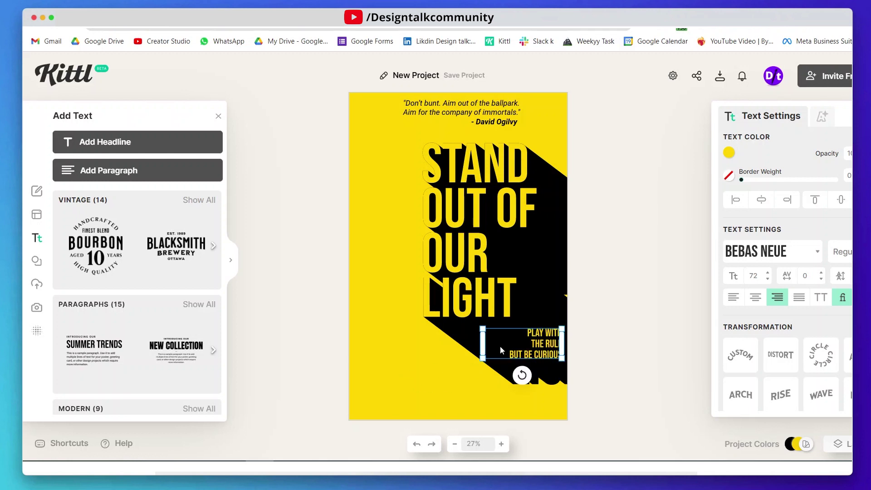
left_click(591, 330)
left_click(546, 338)
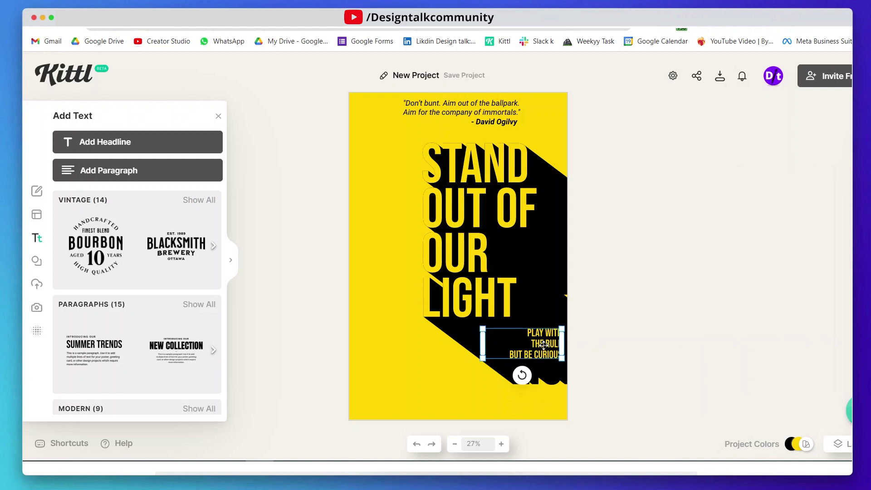
left_click(601, 314)
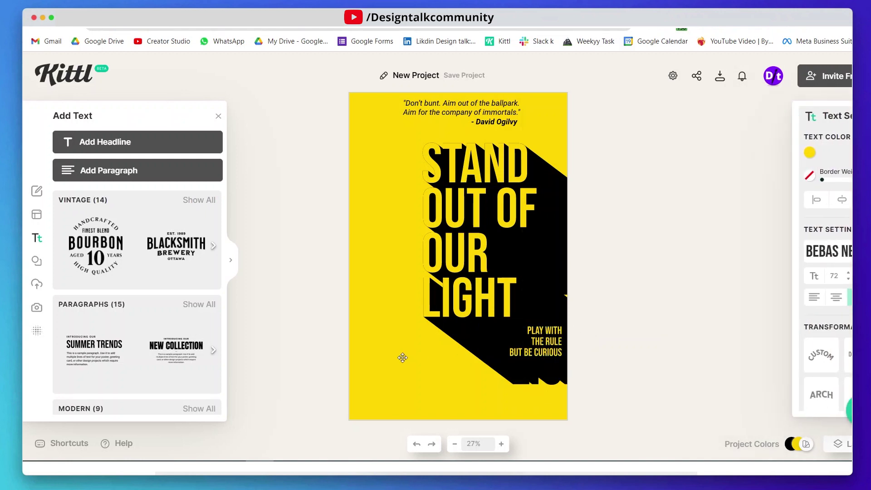
left_click(388, 362)
left_click(533, 345)
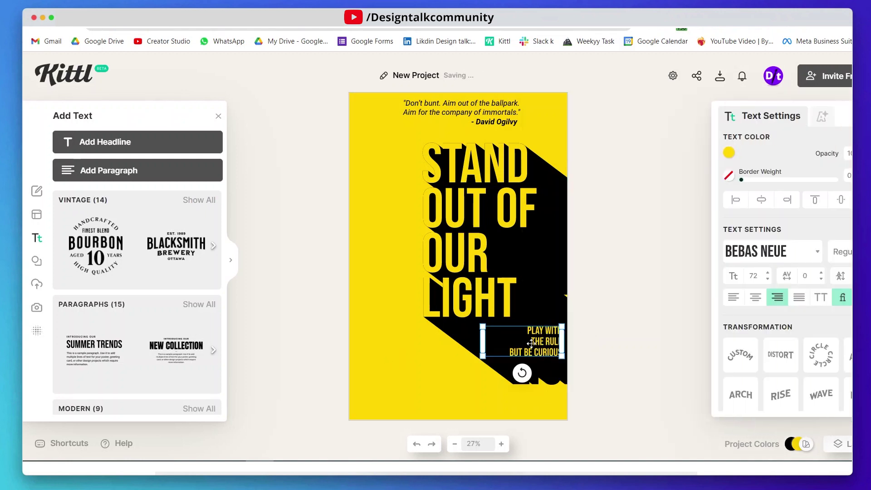
double_click(760, 276)
type("100")
left_click(701, 296)
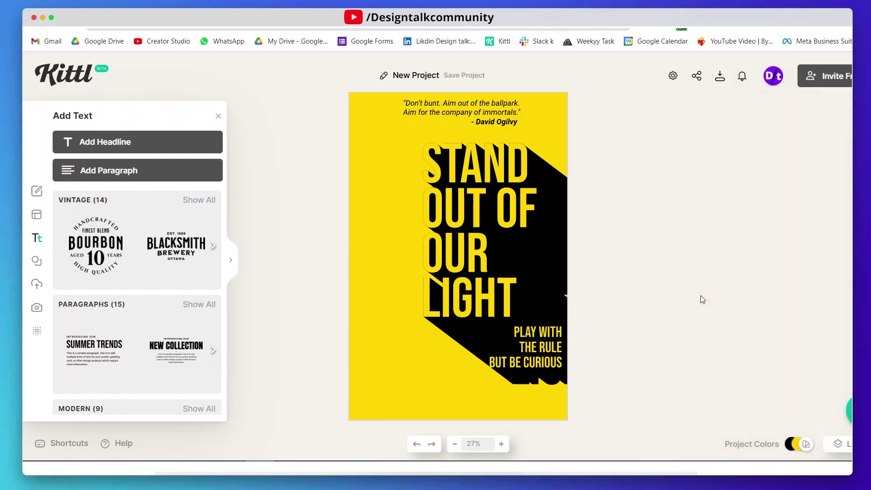
Nudge the tagline slightly right and place a copy near the poster's bottom
left_click(546, 334)
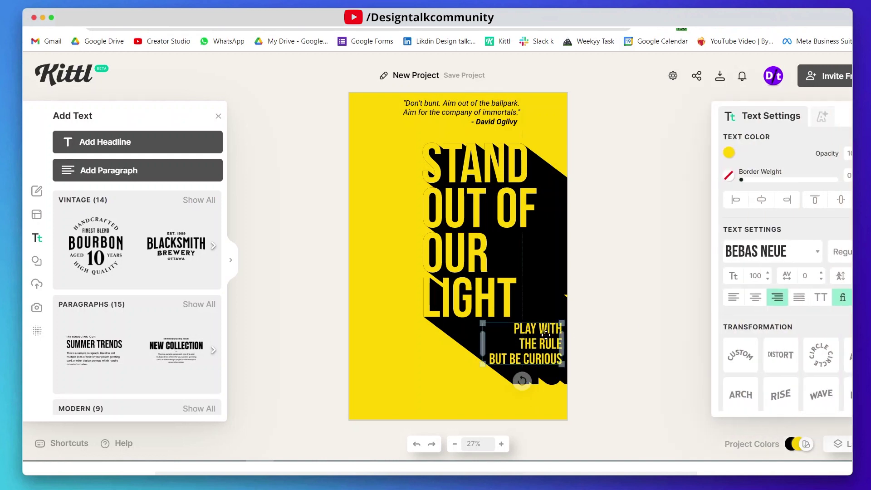
left_click_drag(546, 335, 548, 334)
left_click(683, 320)
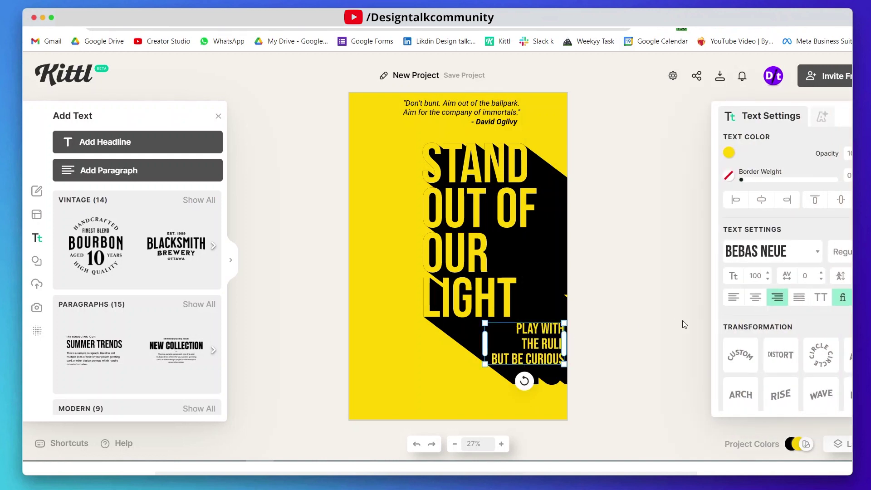
left_click(538, 345)
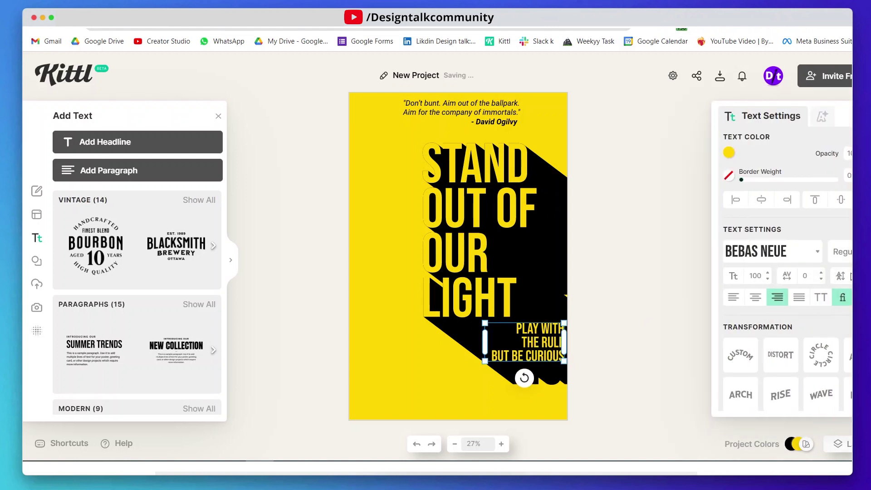
left_click(466, 404)
left_click(536, 346)
left_click_drag(530, 345, 494, 391)
Make the copied bottom text black, move the DESIGN TALK text to bottom centre, and centre-align it
key("Escape")
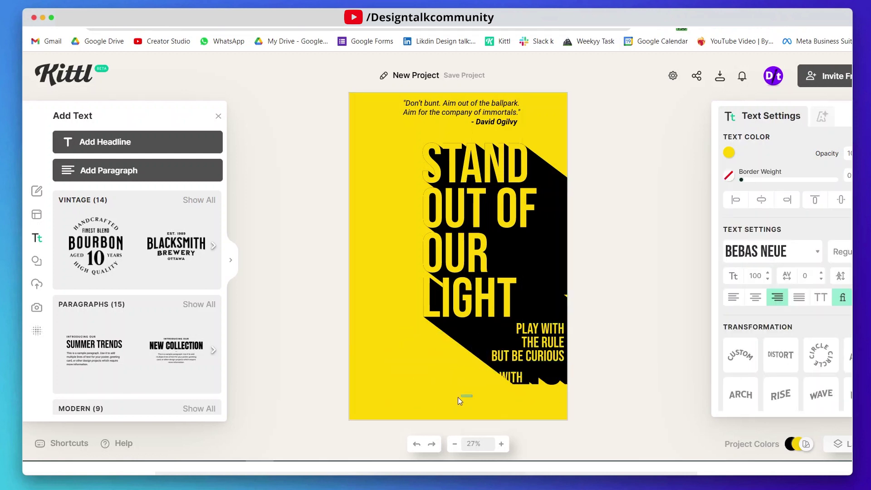
left_click(479, 393)
left_click(502, 379)
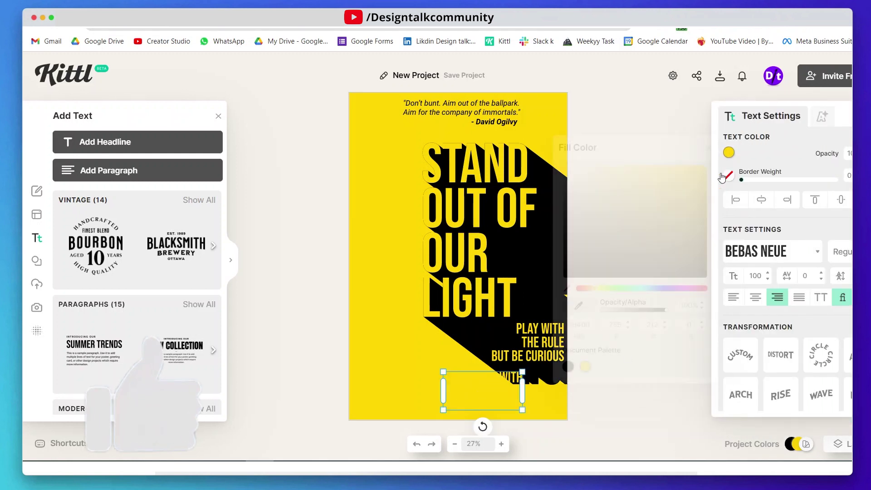
left_click(729, 153)
left_click(570, 366)
left_click(481, 402)
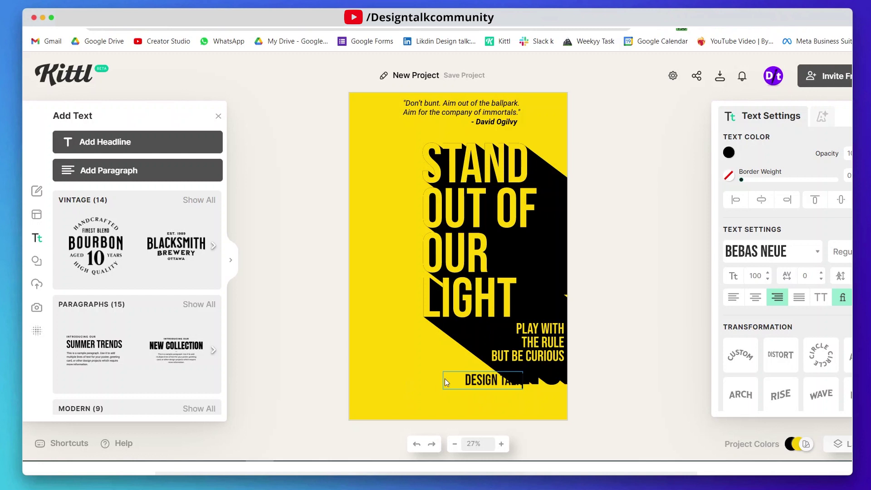
left_click_drag(445, 381, 403, 400)
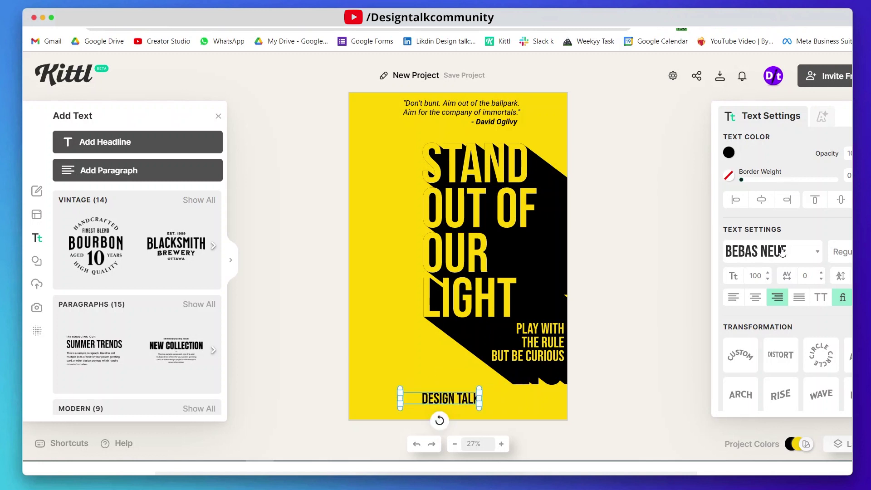
left_click(755, 298)
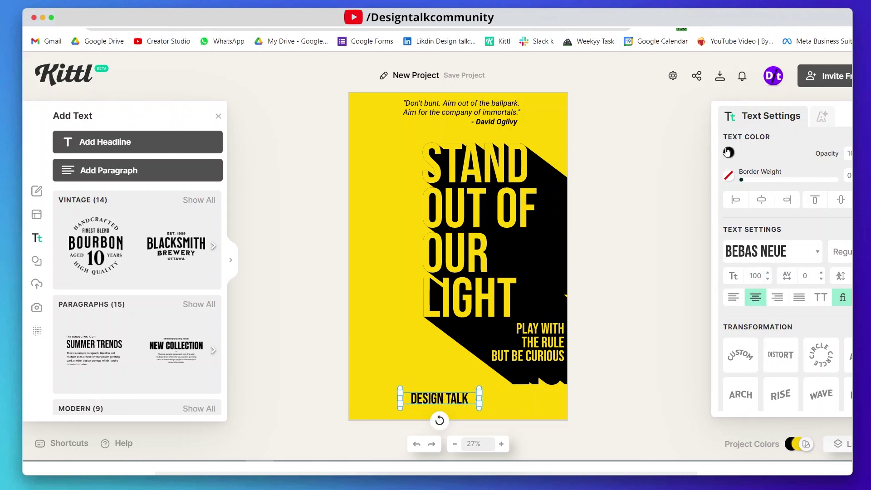
Give DESIGN TALK a longer block shadow angled toward the right
left_click(823, 116)
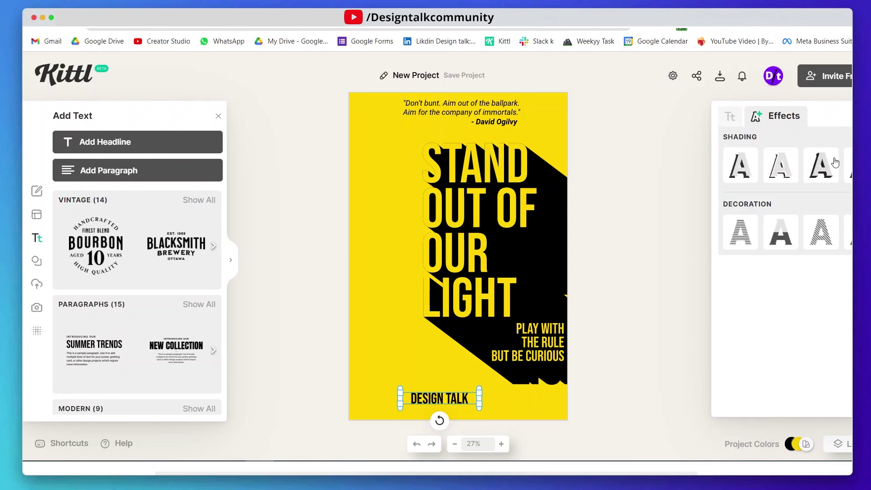
left_click(822, 172)
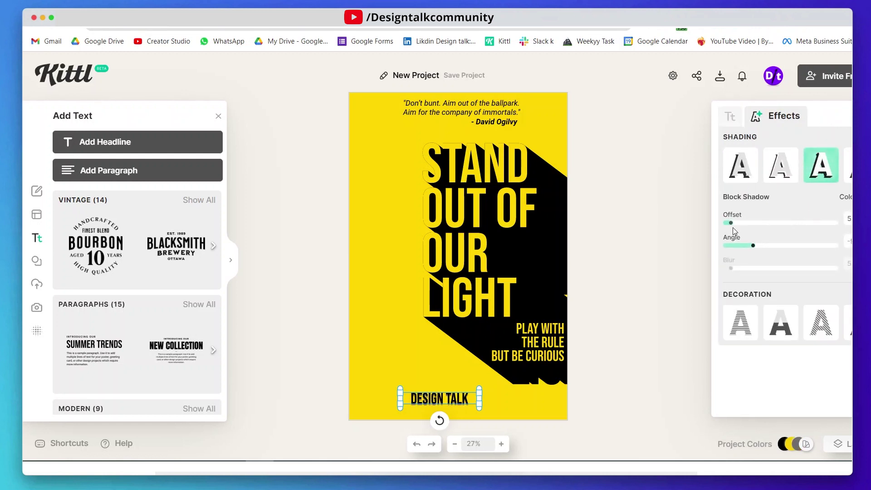
left_click_drag(731, 225, 834, 228)
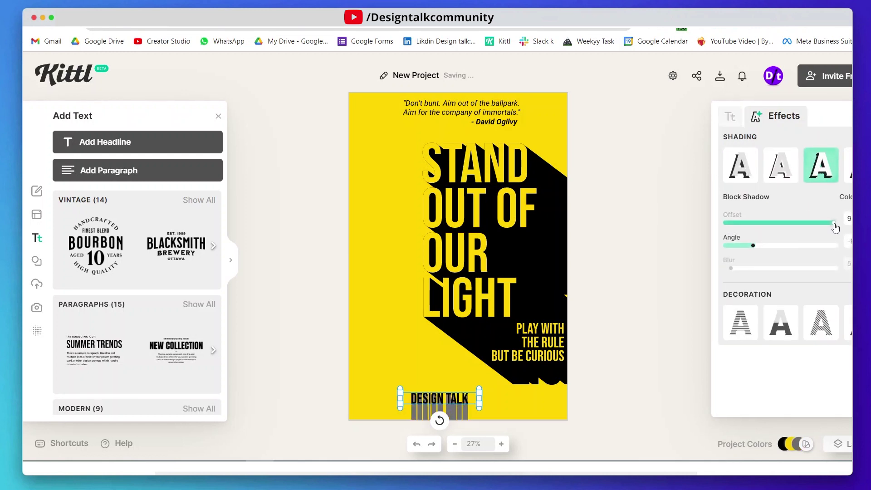
left_click_drag(753, 245, 772, 249)
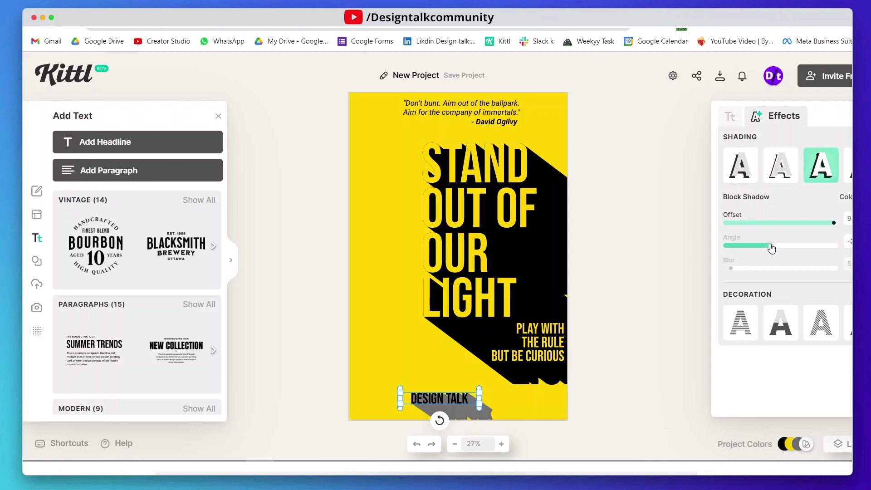
Set DESIGN TALK to font size 170 and widen it to fit one line
left_click(730, 117)
double_click(762, 276)
type("1")
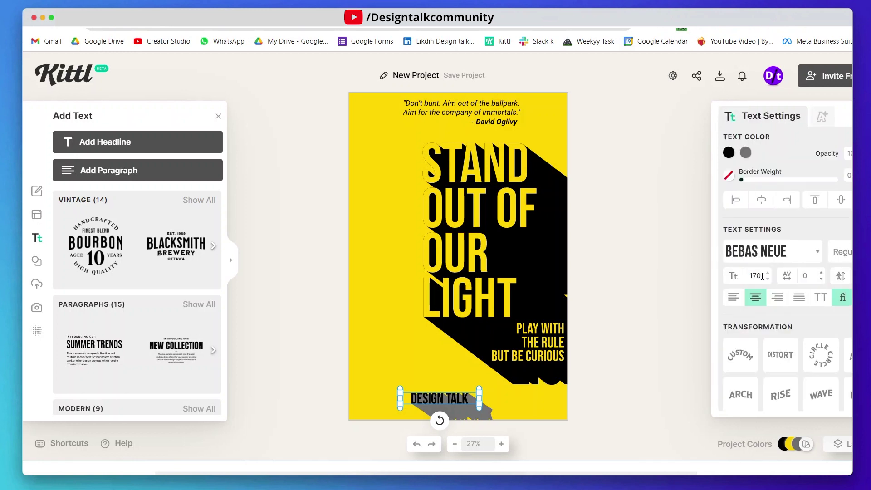
type("70")
key("Return")
left_click_drag(482, 419, 505, 402)
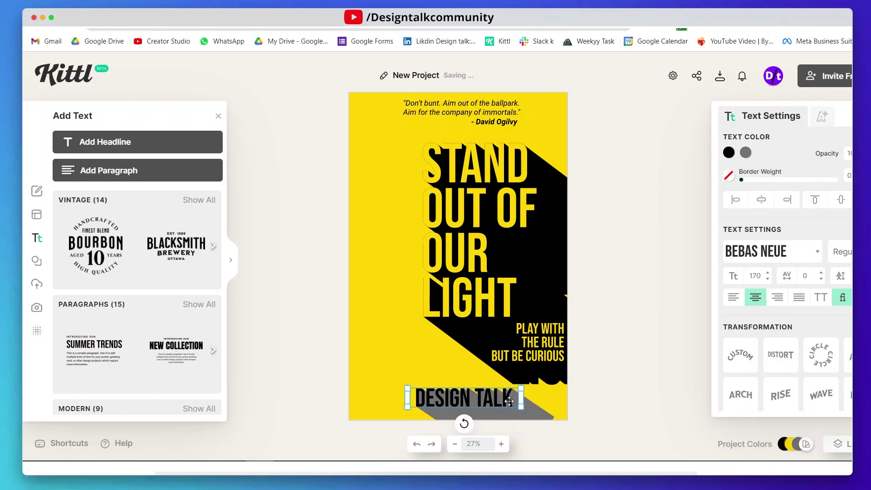
Change the DESIGN TALK text colour to the palette yellow
left_click(606, 396)
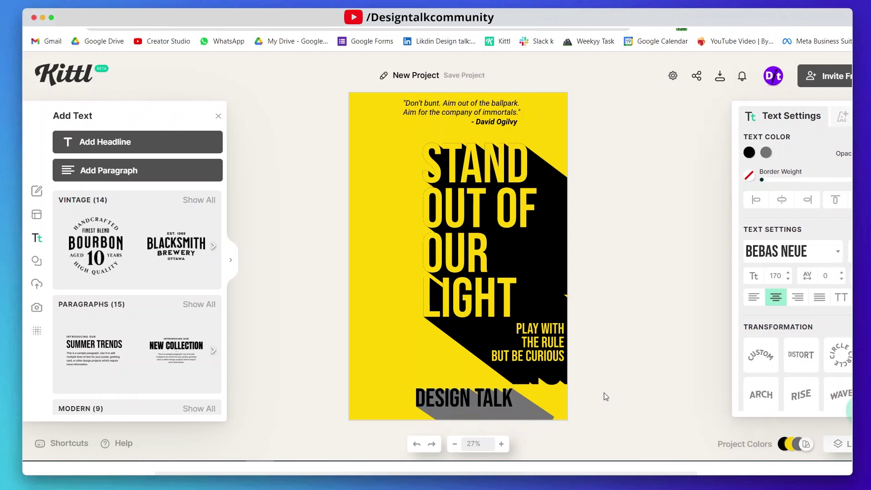
left_click(511, 403)
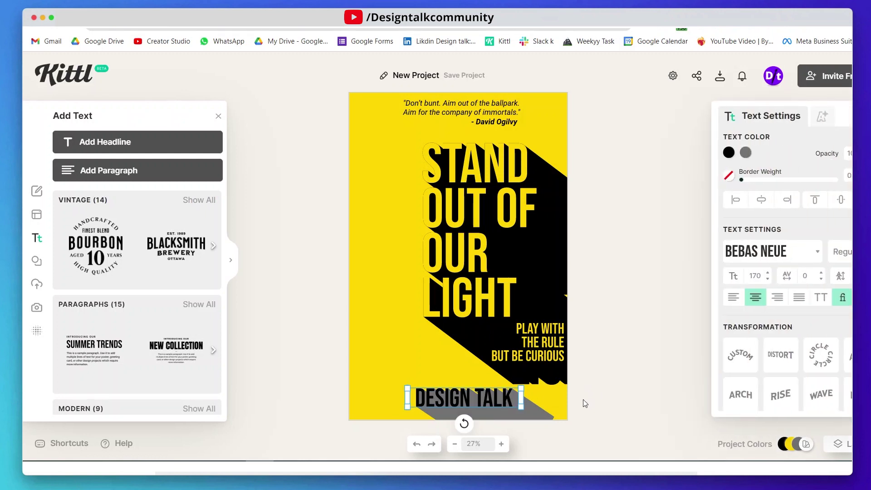
left_click(608, 391)
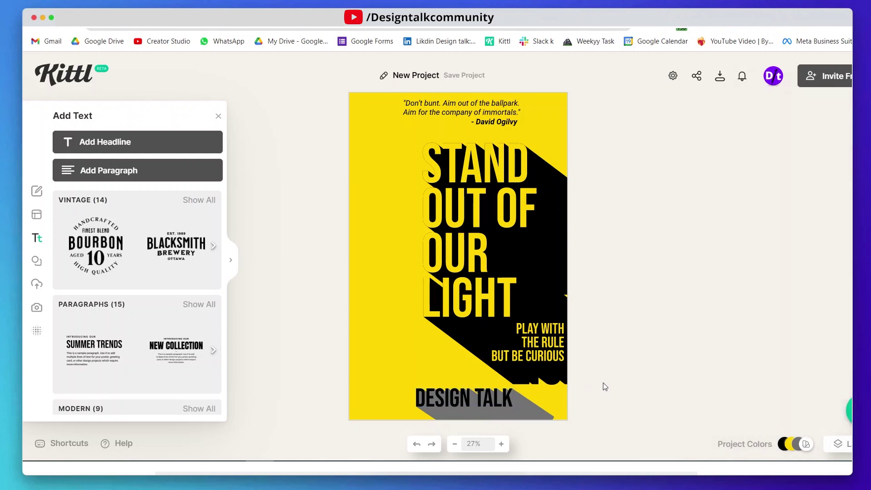
left_click(499, 402)
left_click(729, 153)
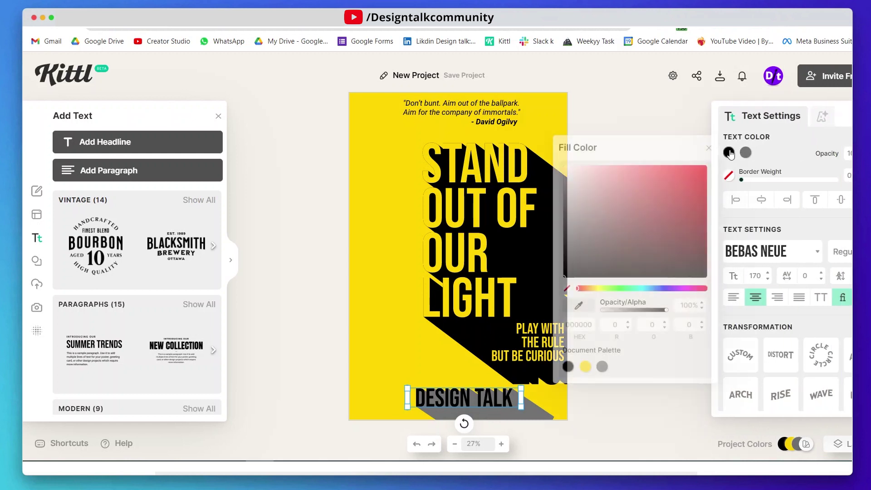
left_click(586, 367)
left_click(531, 413)
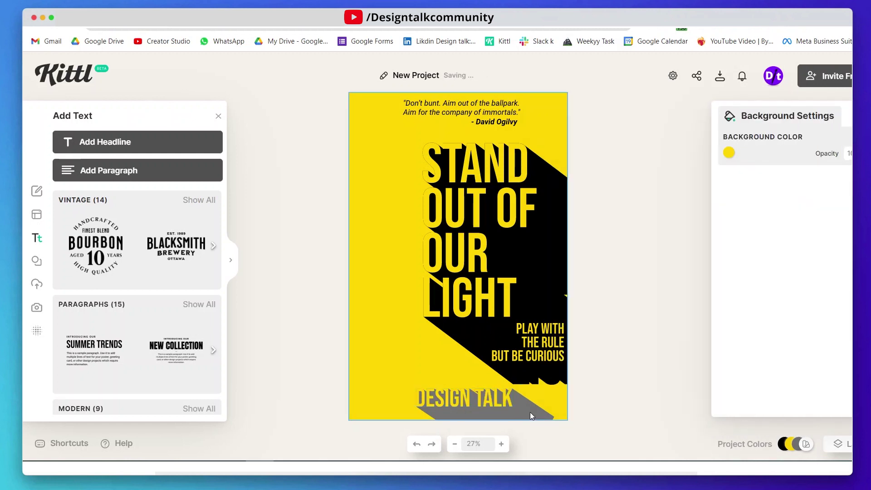
Set the DESIGN TALK shadow colour to black
left_click(485, 396)
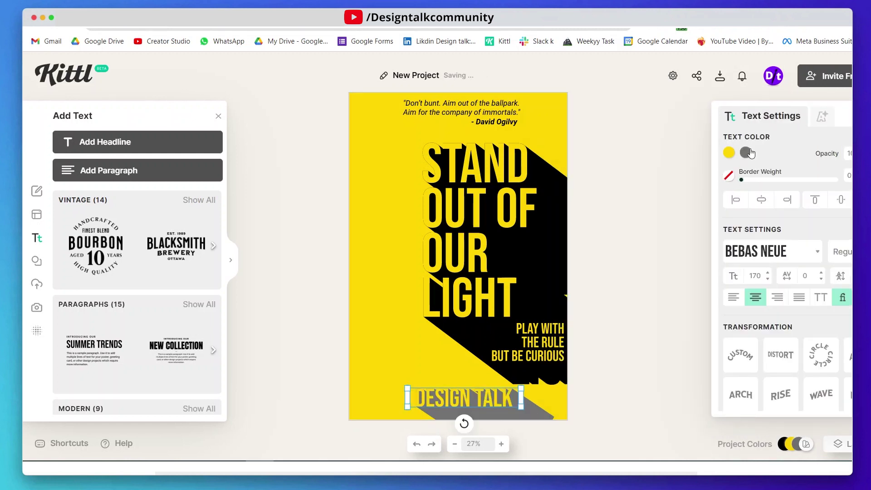
left_click(730, 175)
left_click(585, 367)
left_click(388, 354)
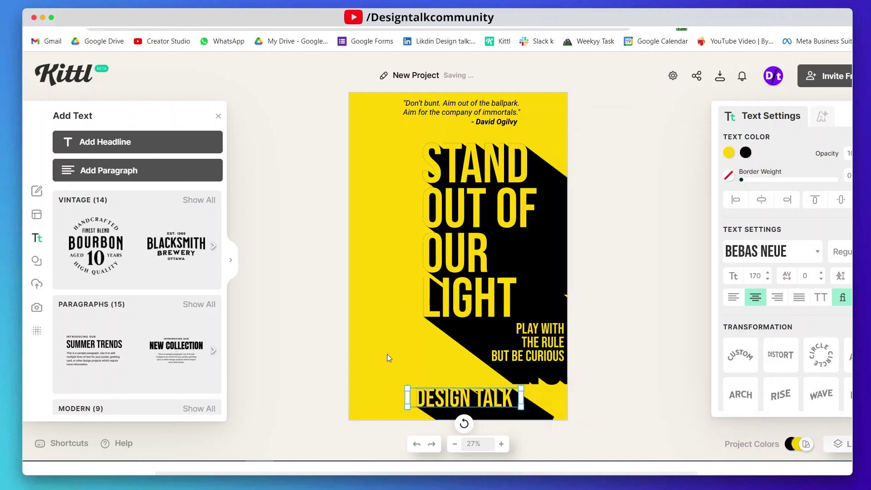
left_click(388, 354)
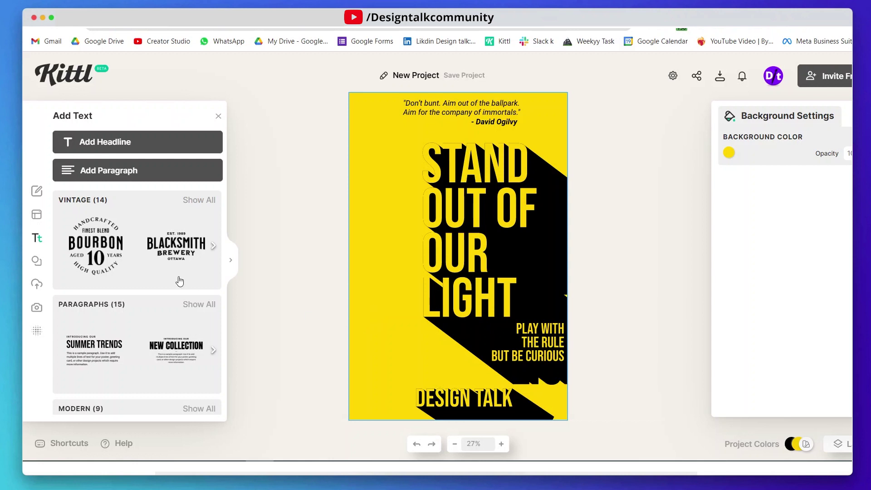
Add a solid black square in the poster's bottom-right corner
left_click(38, 263)
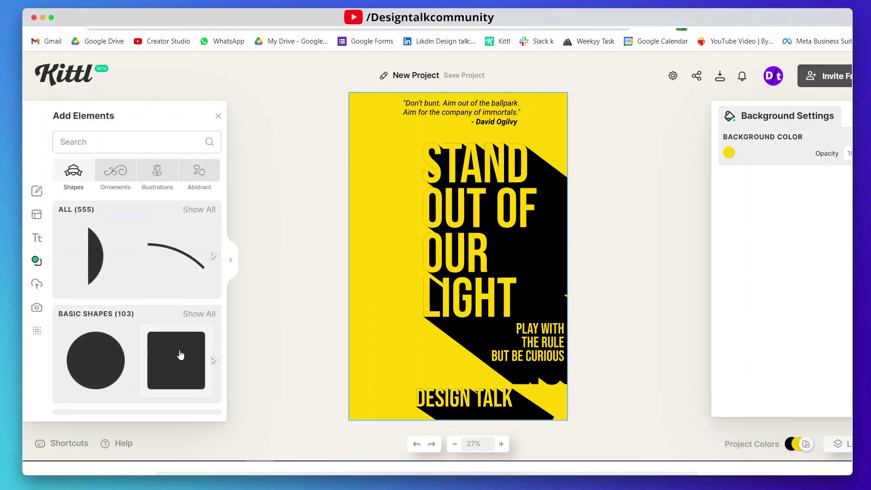
left_click(169, 358)
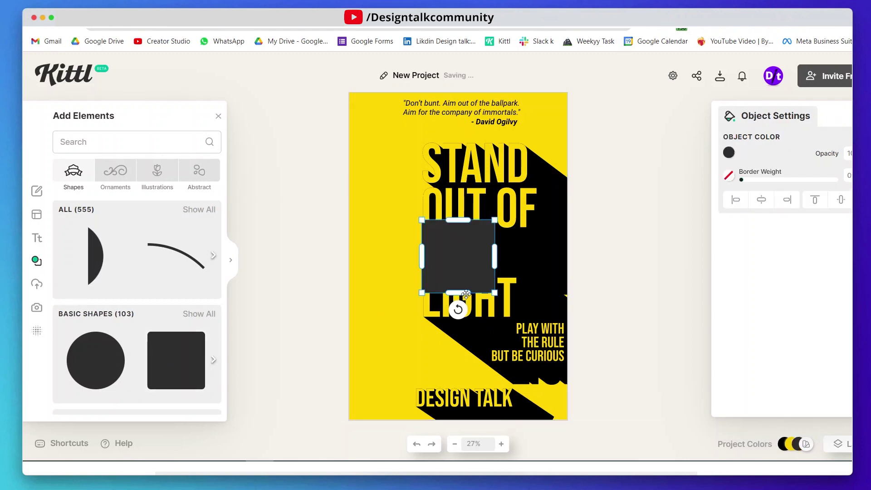
left_click_drag(467, 279, 553, 412)
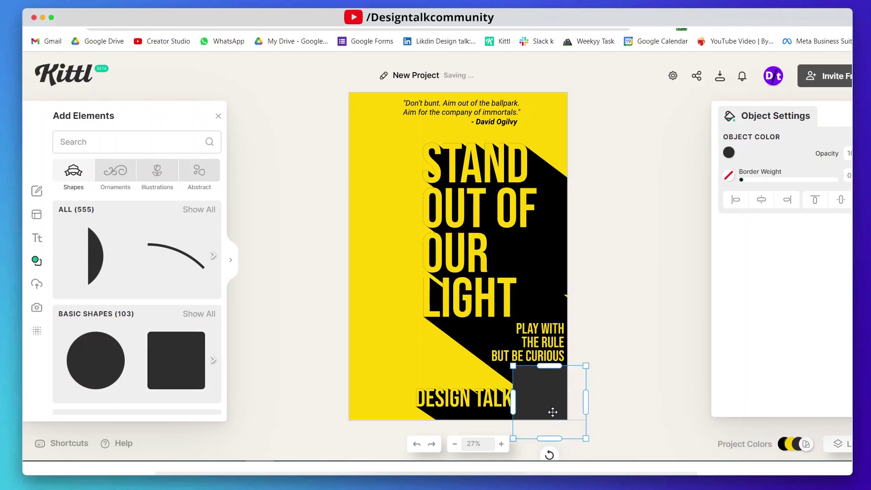
left_click(729, 152)
left_click(569, 367)
left_click(368, 347)
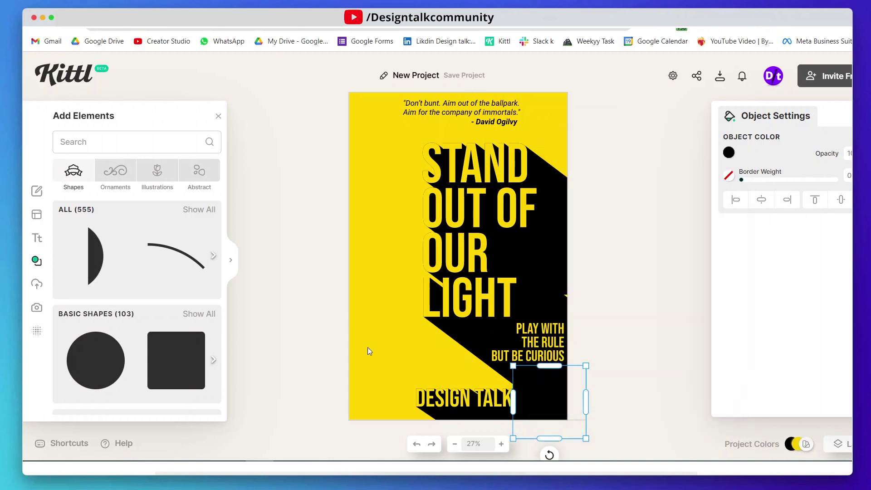
left_click(368, 347)
Shift the quote lines slightly right and up
left_click(472, 400)
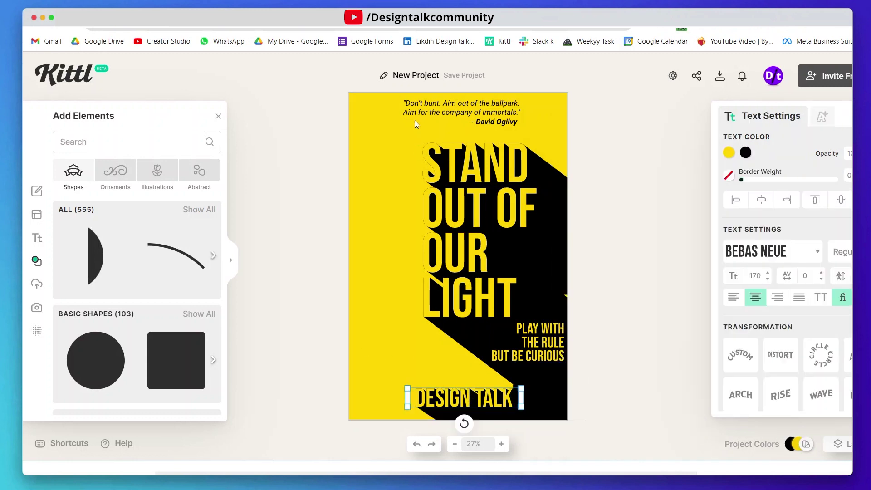
left_click(491, 120)
left_click_drag(491, 120, 496, 119)
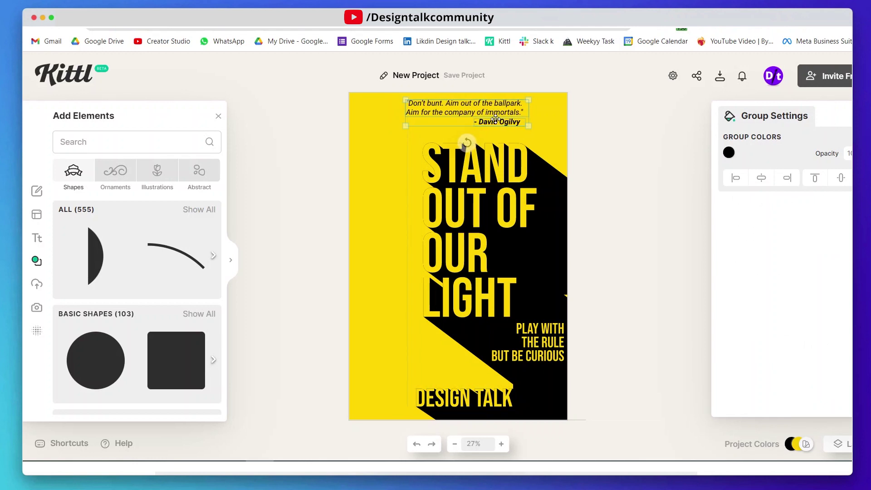
left_click_drag(495, 120, 495, 120)
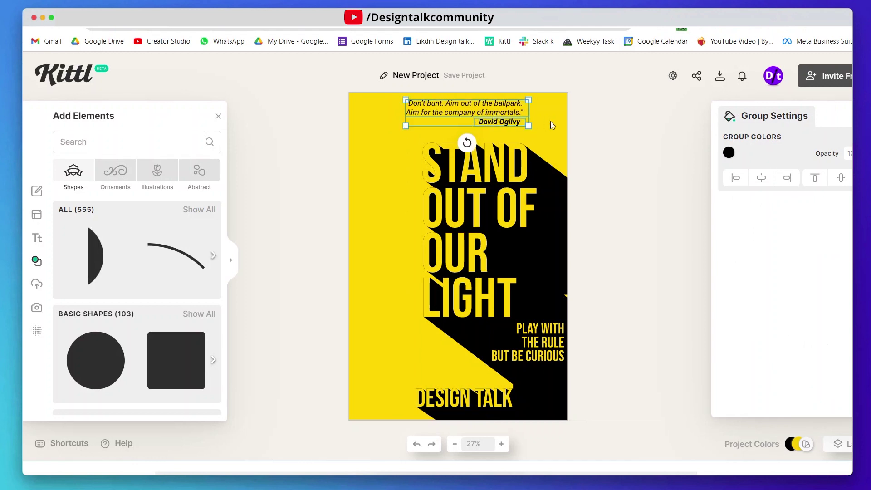
left_click(563, 121)
left_click_drag(555, 133, 478, 101)
left_click(565, 114)
Nudge the STAND OUT OF OUR LIGHT headline up and the tagline down
left_click(511, 187)
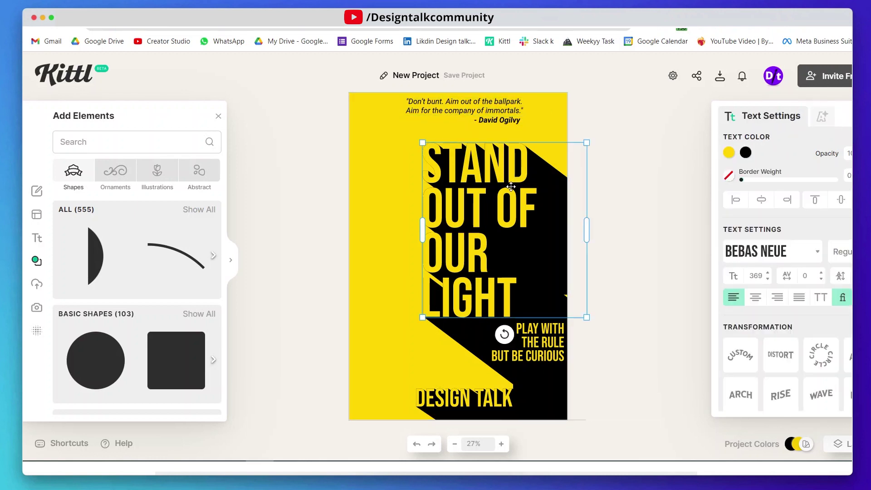
left_click_drag(511, 187, 511, 184)
left_click(611, 188)
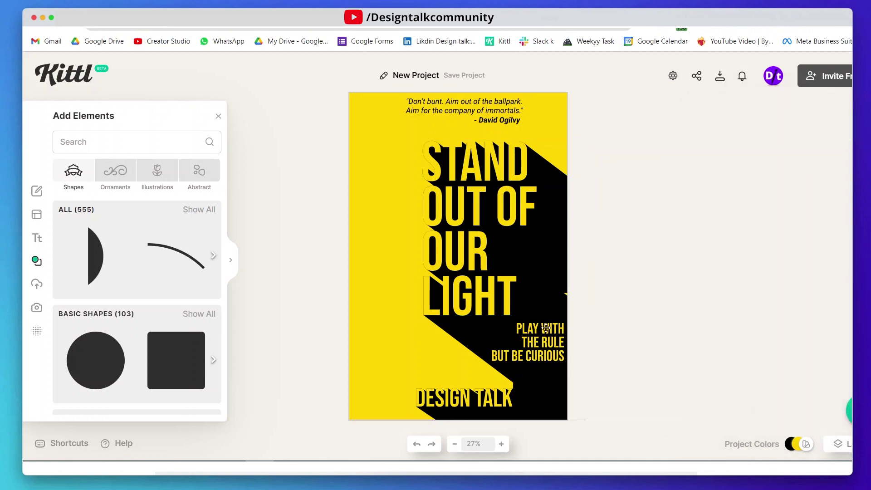
left_click(546, 336)
left_click_drag(546, 336, 546, 340)
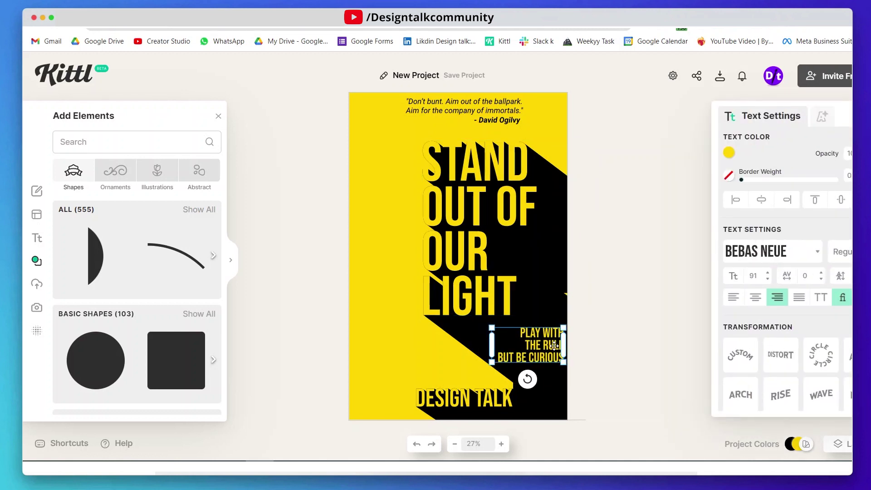
left_click(610, 321)
Shorten the black square from its top edge, then open the poster's Download Options
left_click(543, 399)
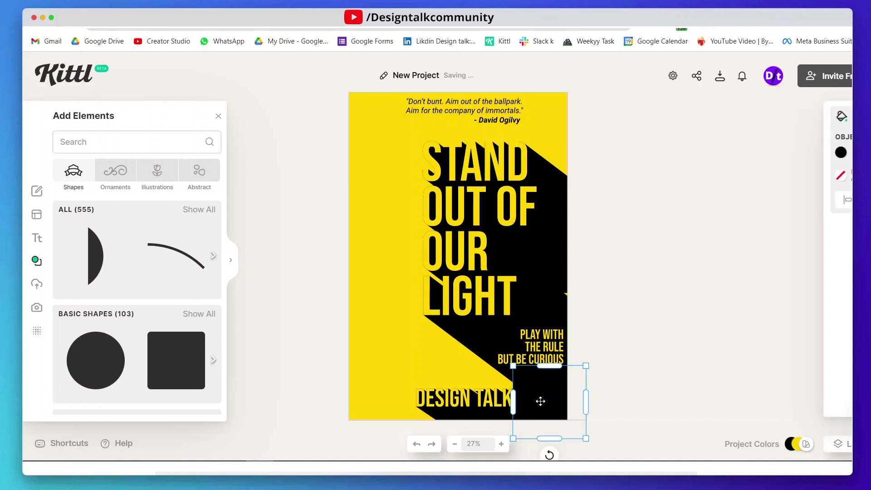
left_click_drag(555, 363, 553, 377)
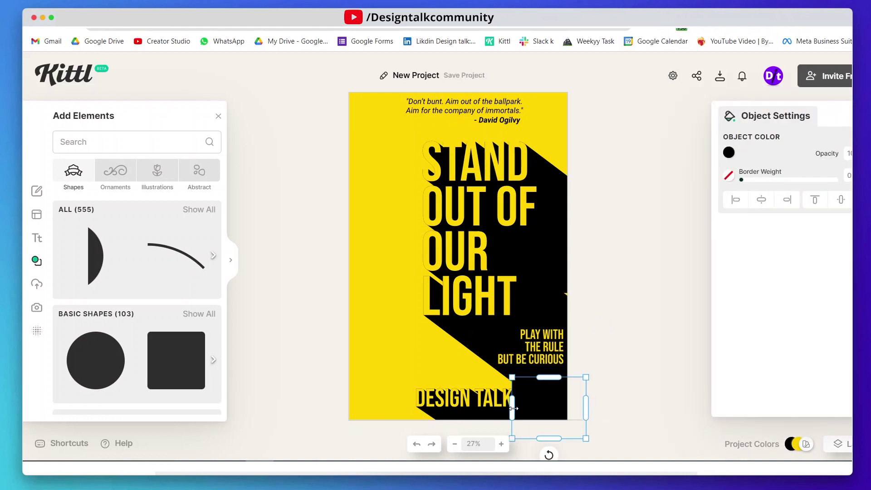
left_click(629, 352)
left_click(549, 452)
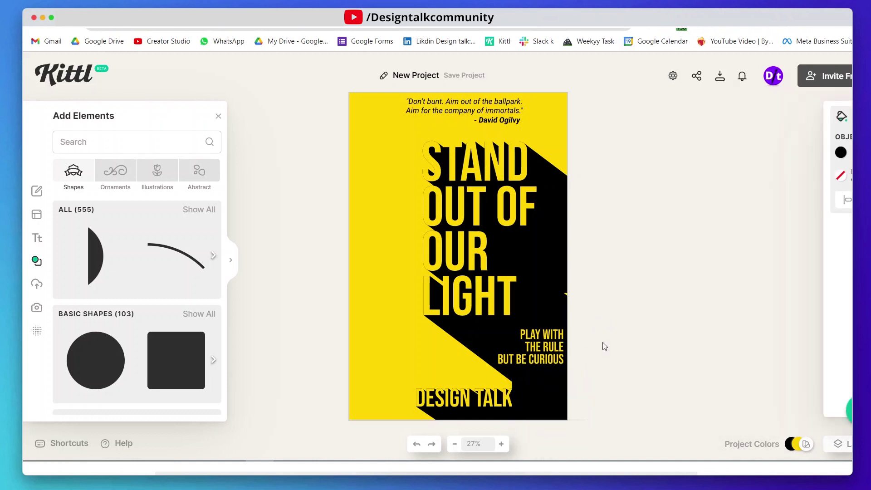
left_click(374, 346)
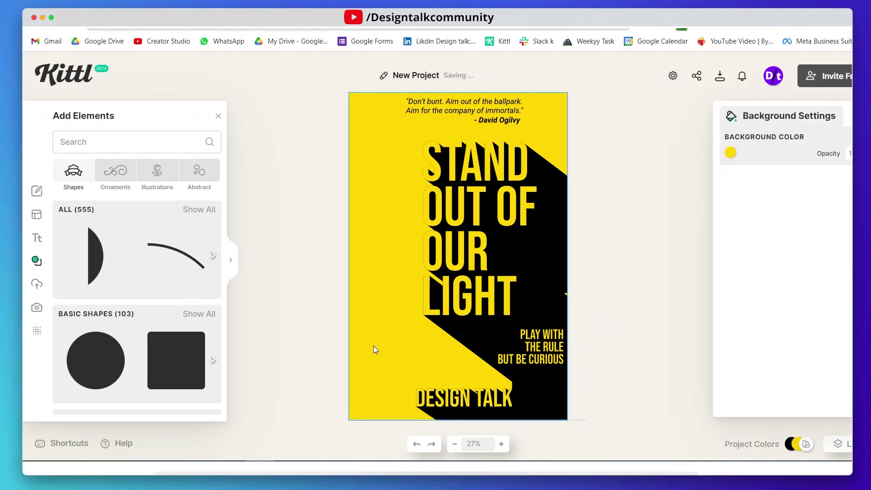
left_click(721, 78)
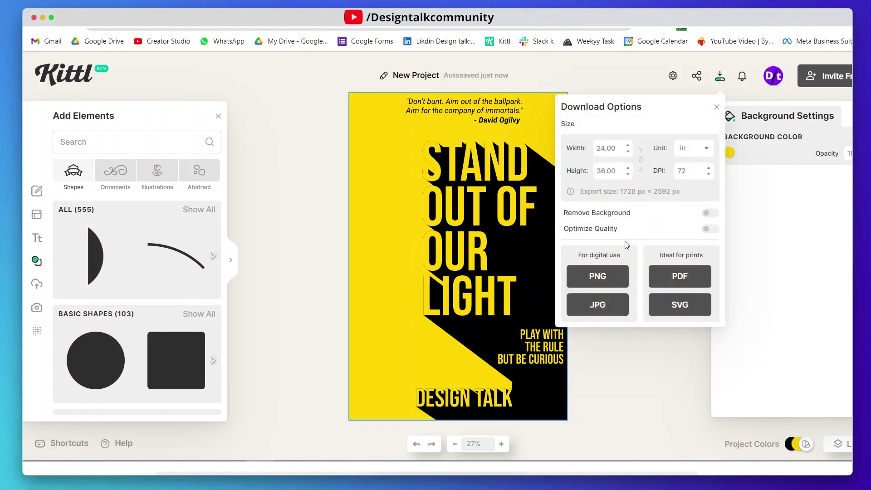